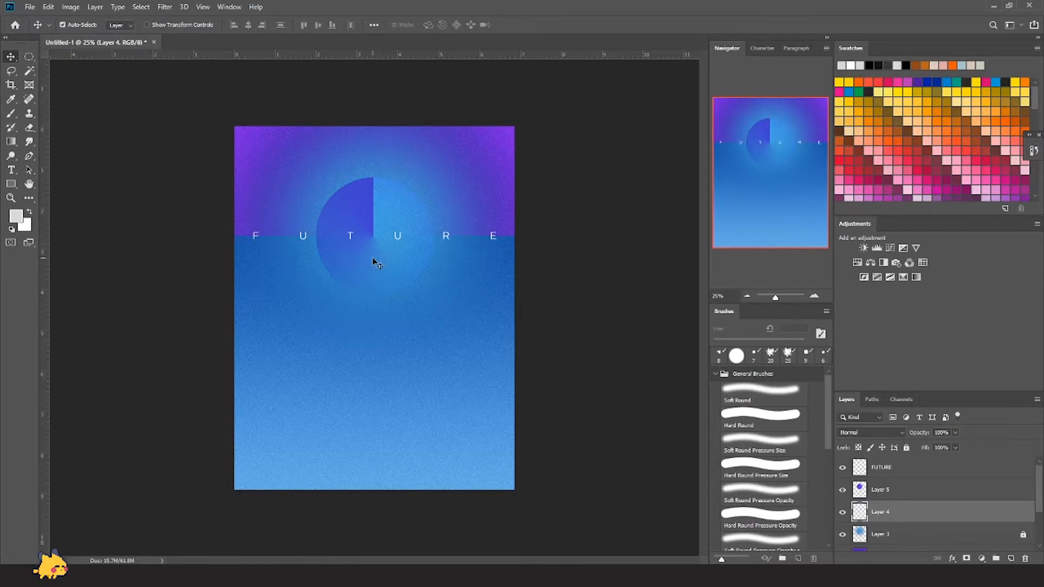
Step: Enlarge the layer list to show every layer, and move the finished poster's window out of the workspace
scroll(913, 503, down, 3)
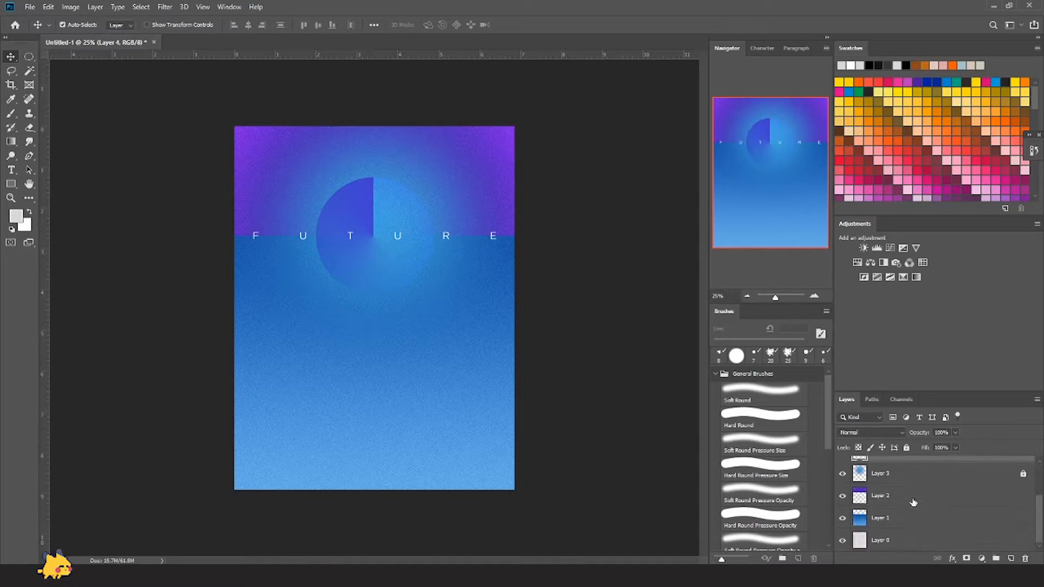
scroll(914, 504, up, 3)
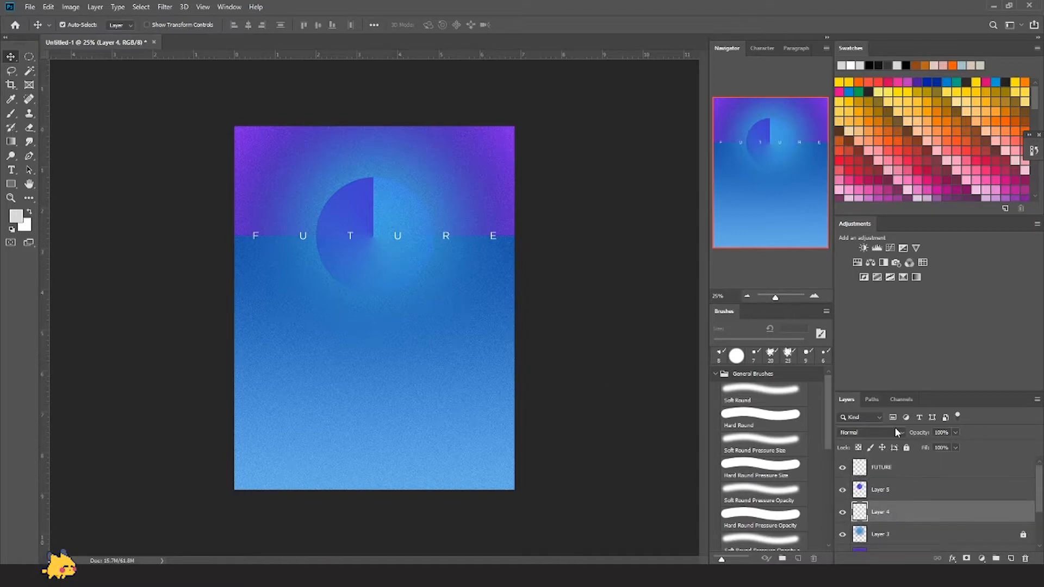
drag(855, 388, 856, 308)
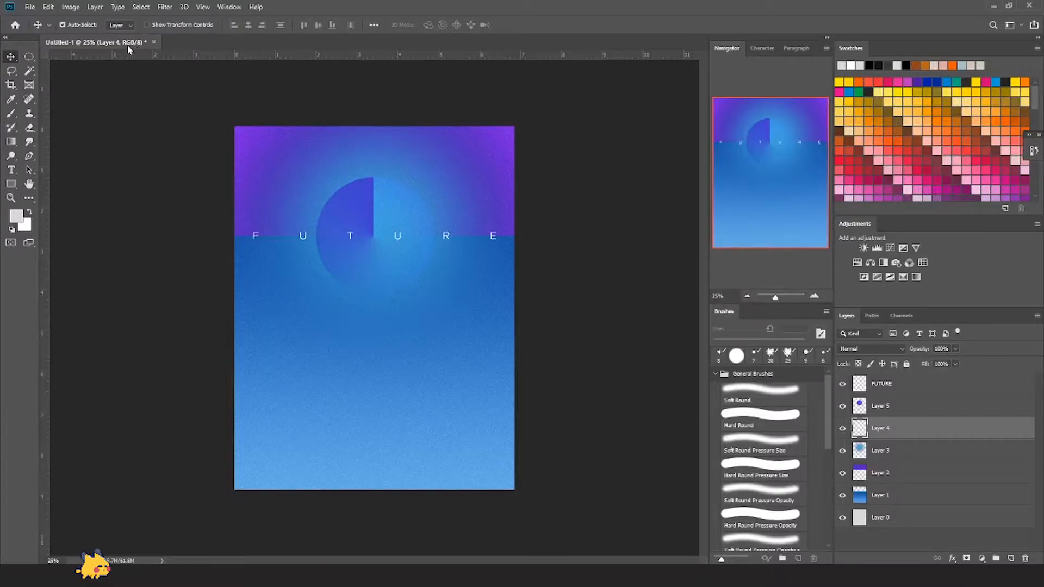
drag(127, 44, 0, 87)
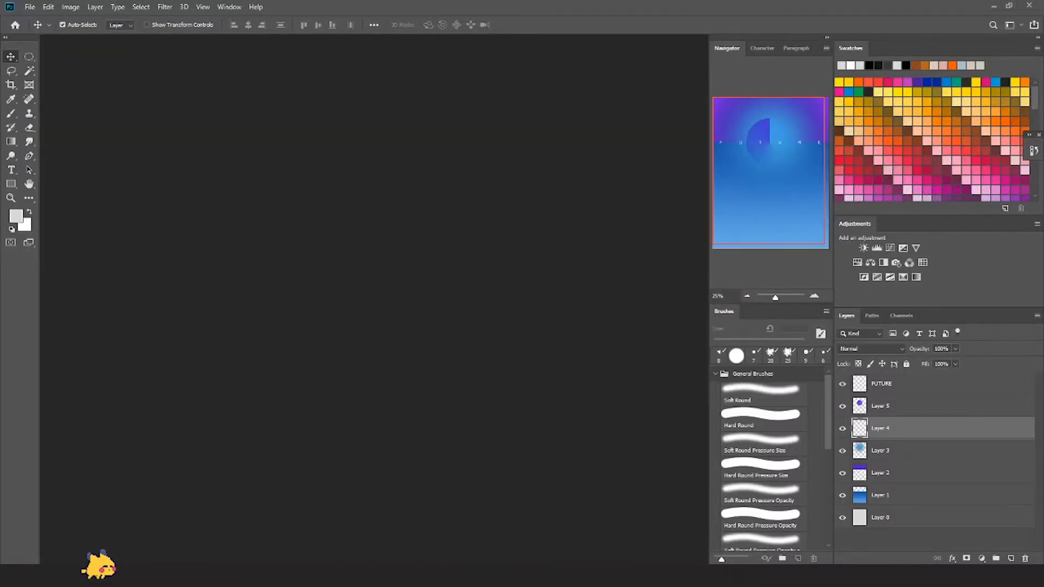
Step: Create a new Letter document named "Abstract Poster", 8.5 x 11 inches at 300 pixels/inch with a white background
click(30, 7)
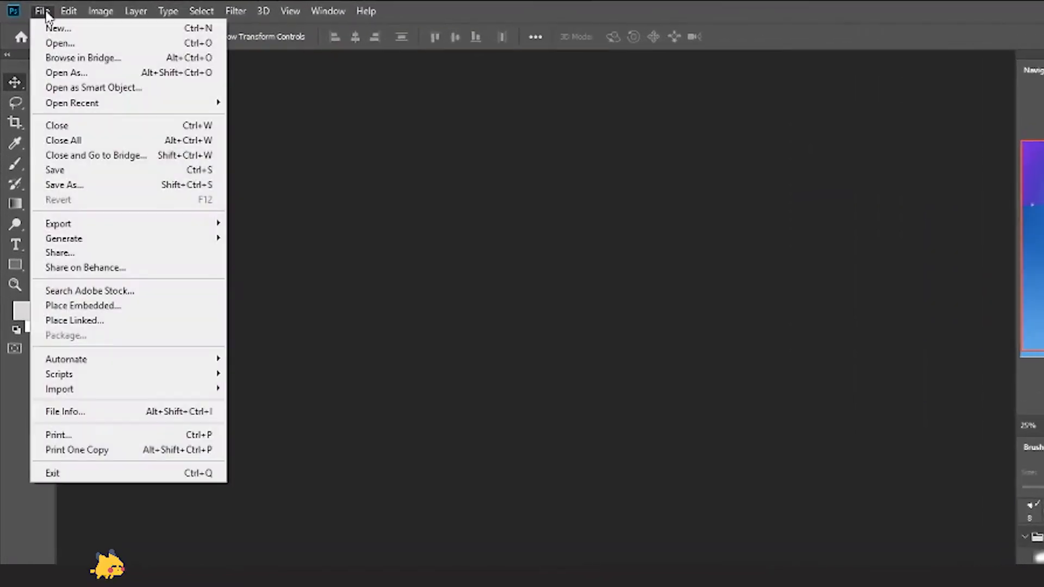
click(44, 20)
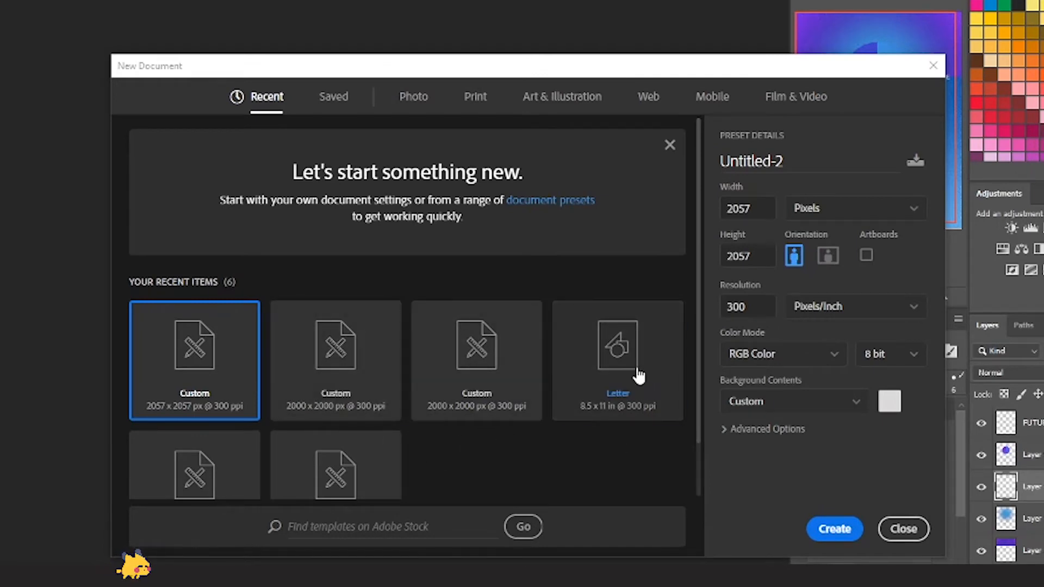
click(629, 350)
click(798, 159)
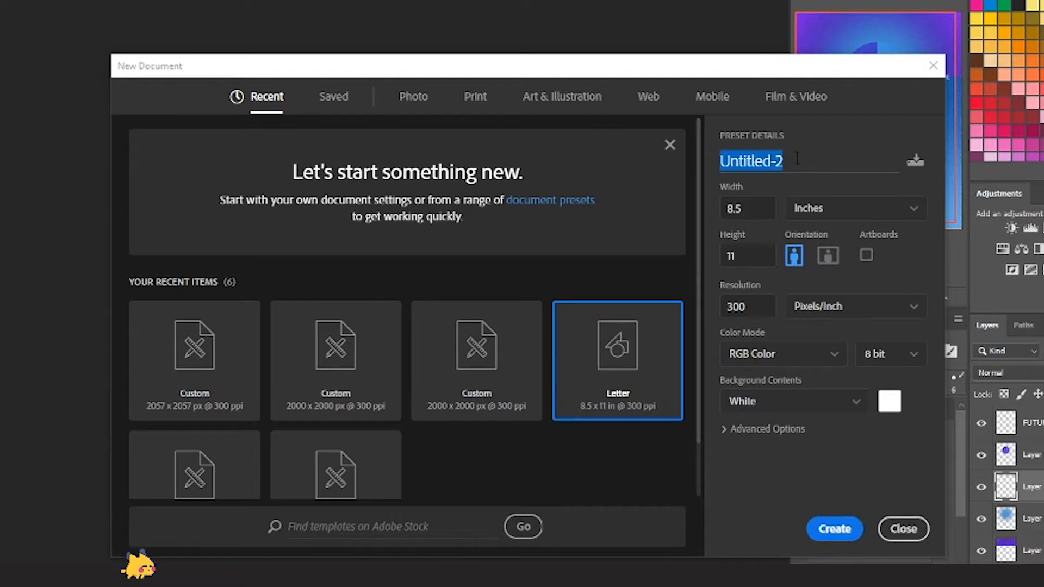
text(Abstract)
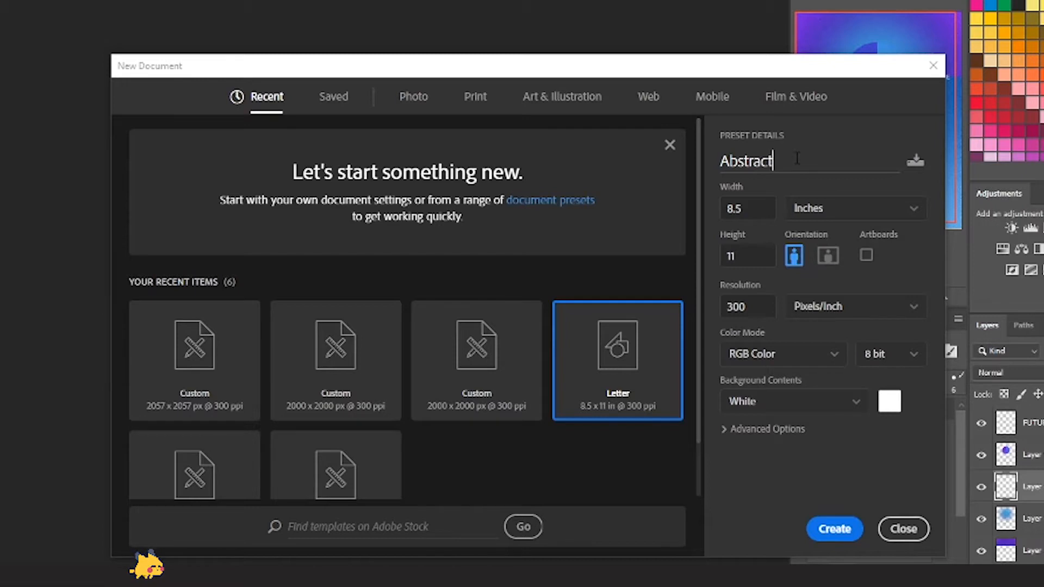
text( Poster)
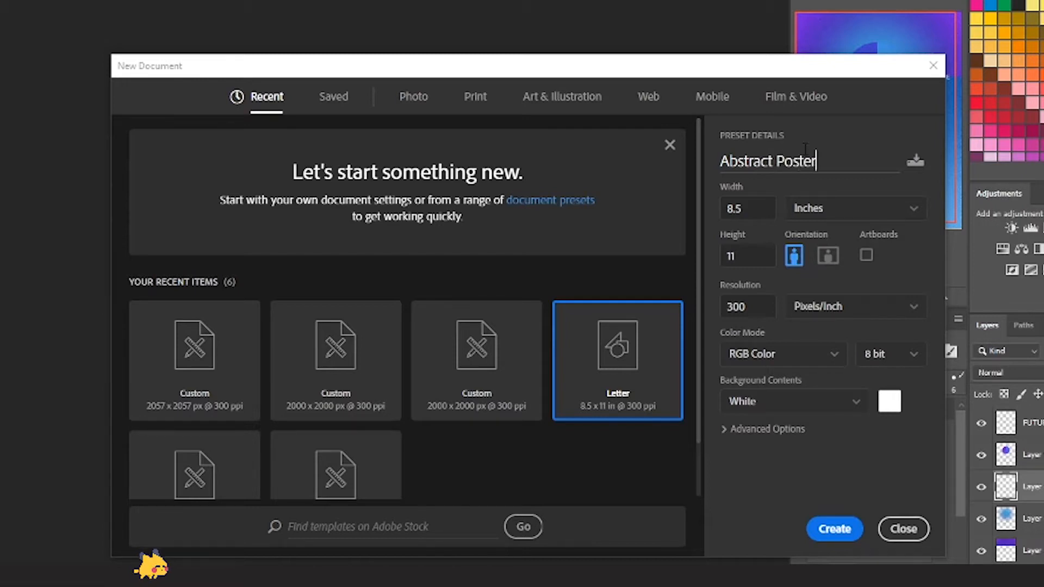
click(752, 310)
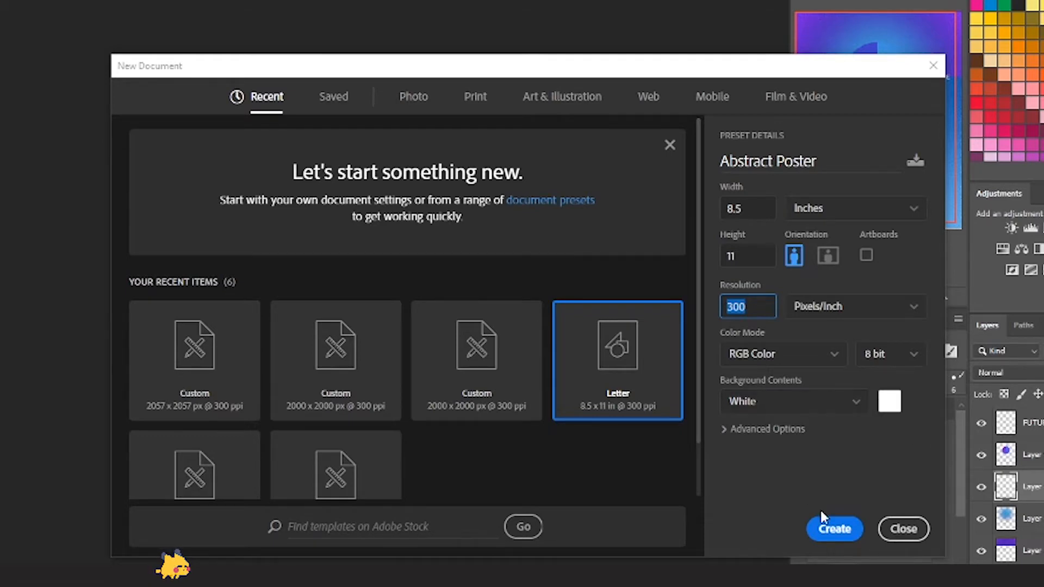
click(835, 533)
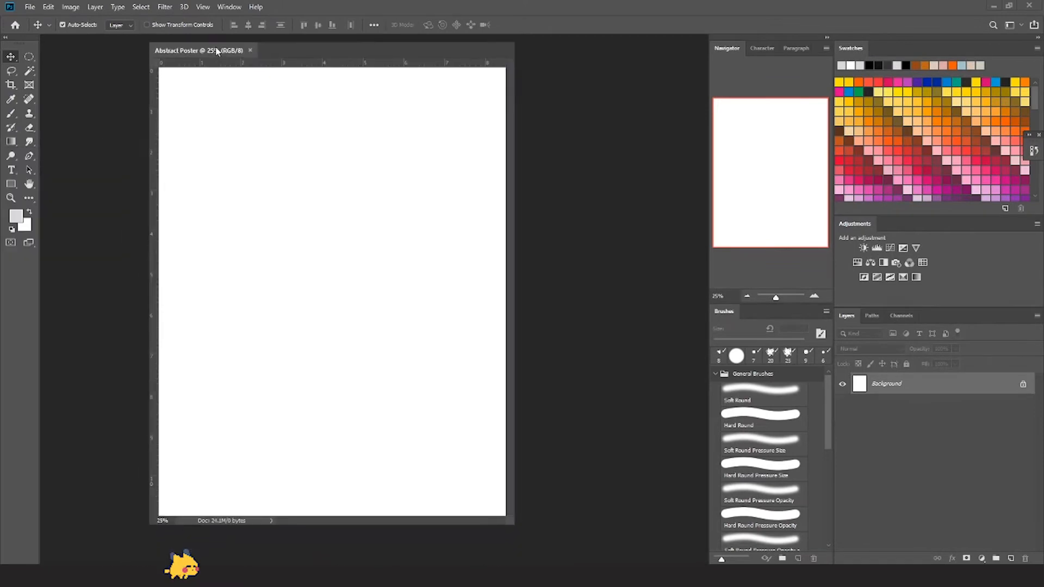
Step: Dock the new document's window in the workspace and unlock its background layer
drag(217, 50, 217, 41)
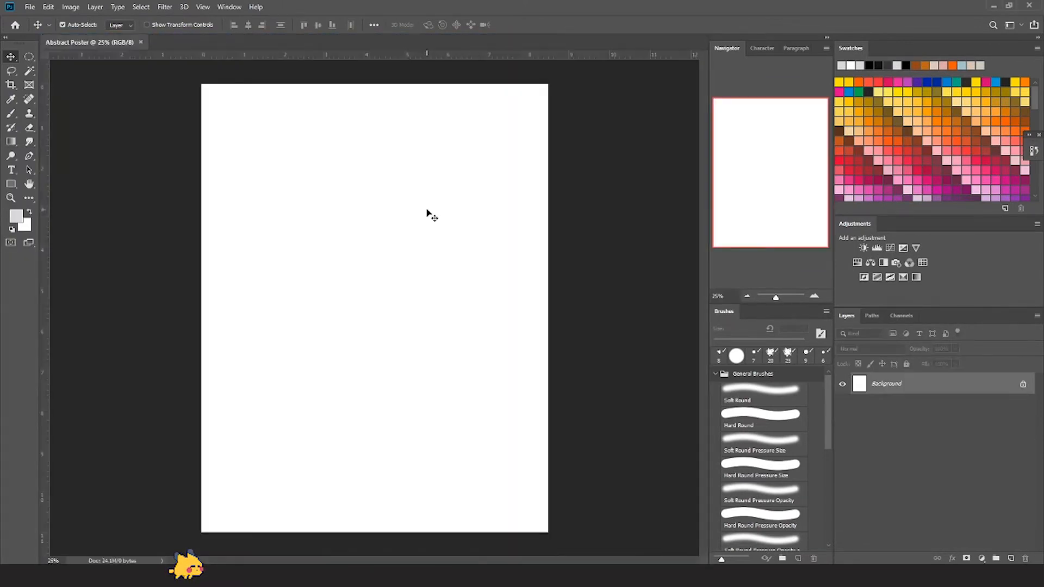
click(1024, 386)
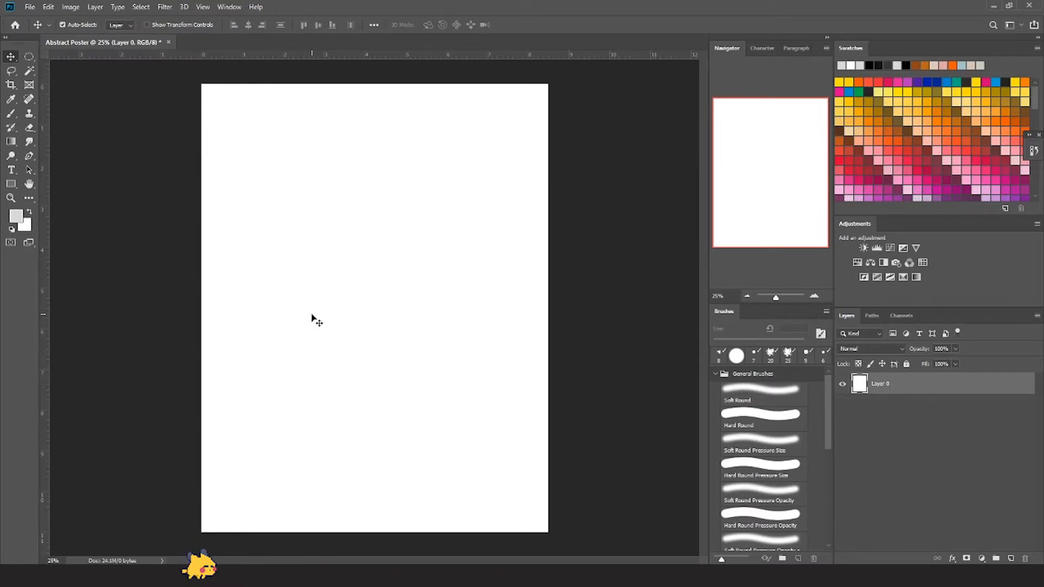
Step: Select the lower three quarters of the canvas across its full width with the Rectangular Marquee tool
key(m)
right_click(30, 60)
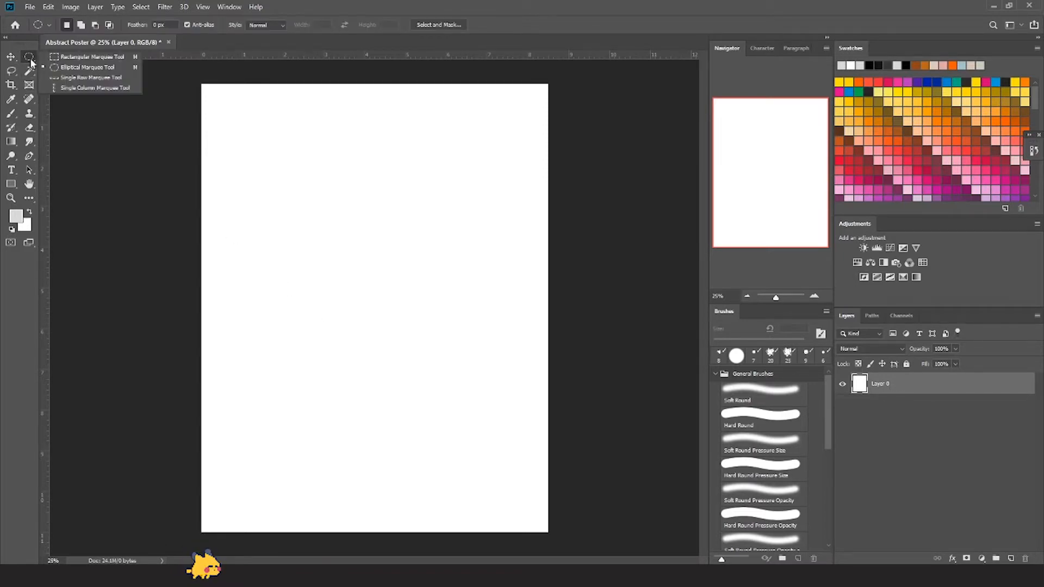
click(86, 58)
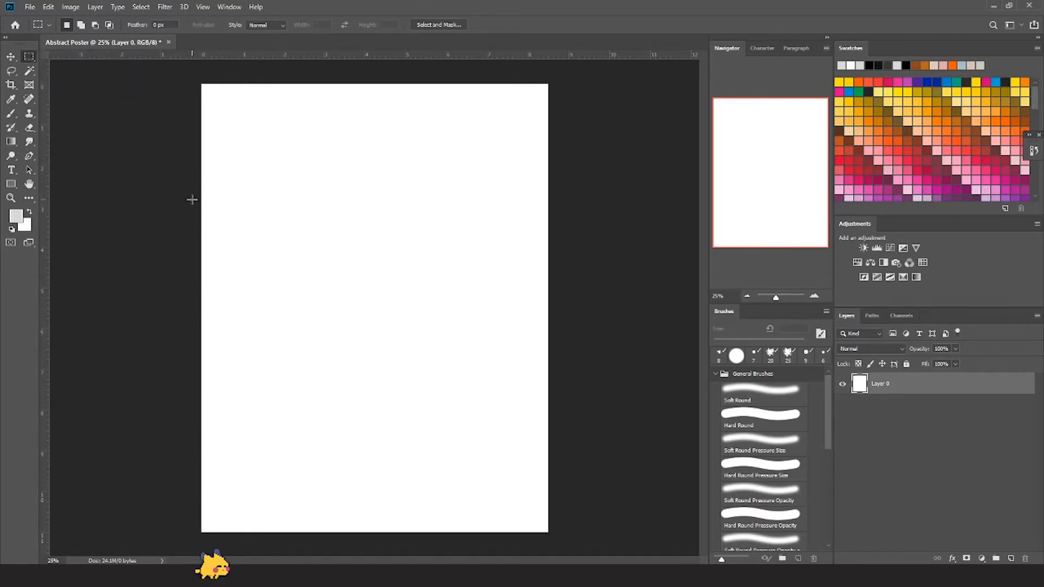
key(m)
drag(195, 196, 555, 536)
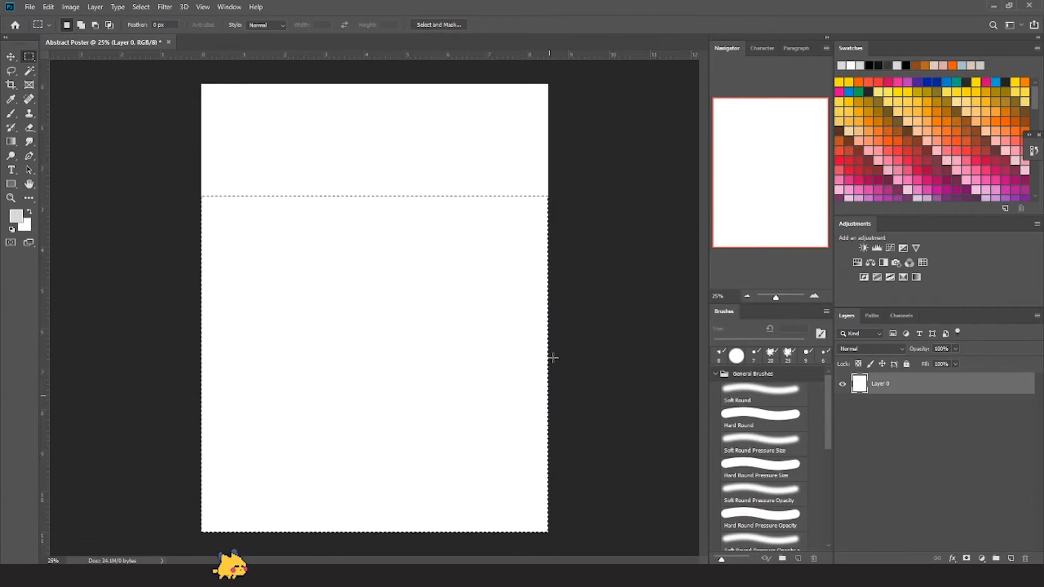
Step: Edit the Gradient tool's gradient and set its starting color stop to light blue #73b5ed
key(g)
click(11, 143)
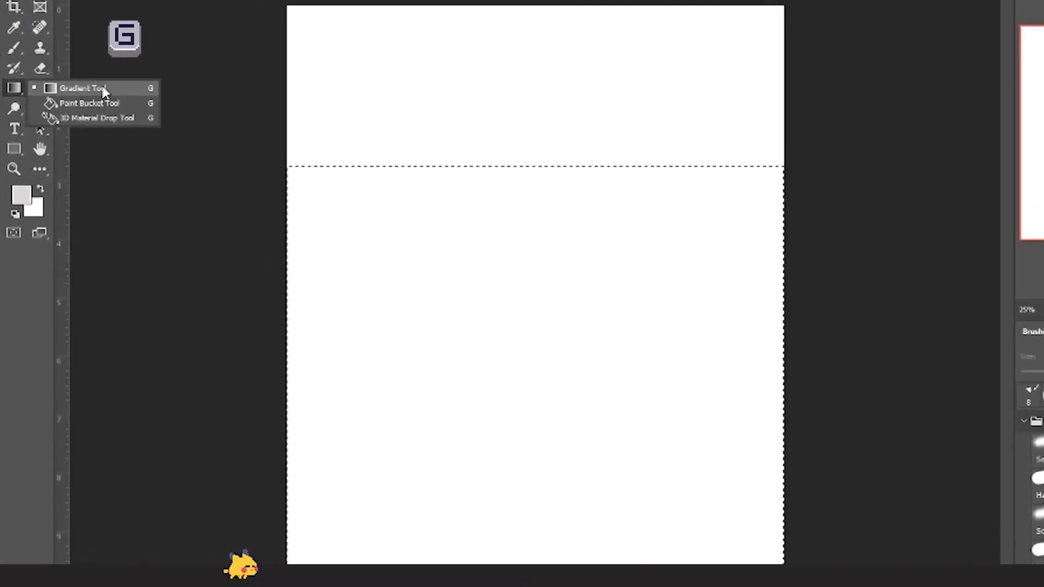
click(72, 137)
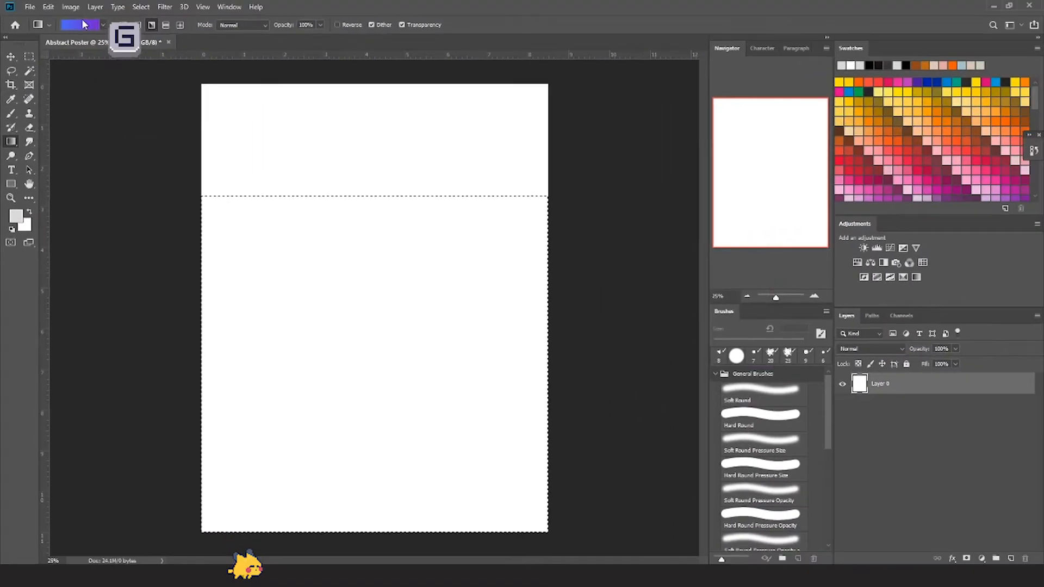
click(81, 25)
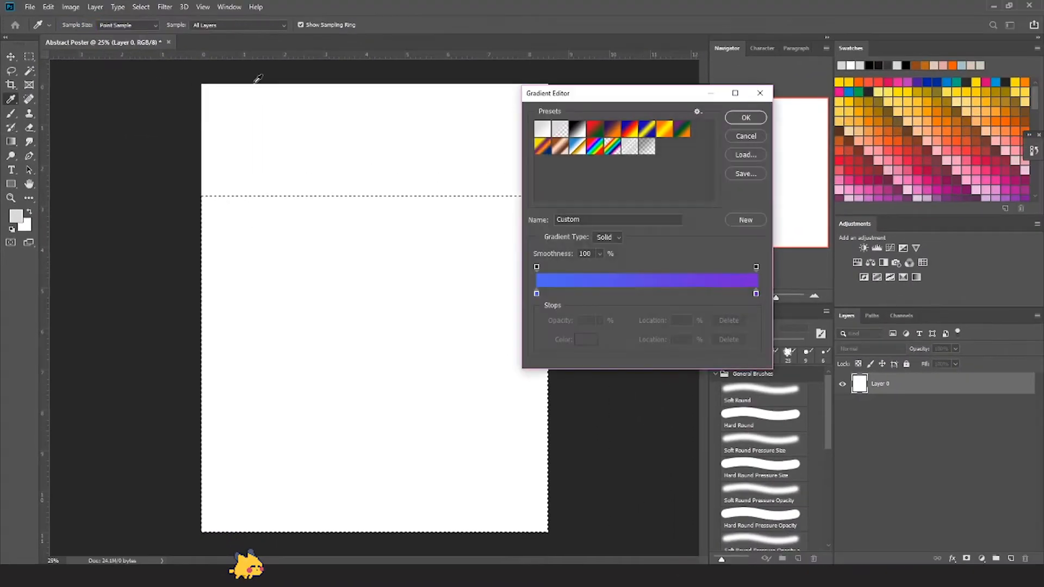
double_click(536, 293)
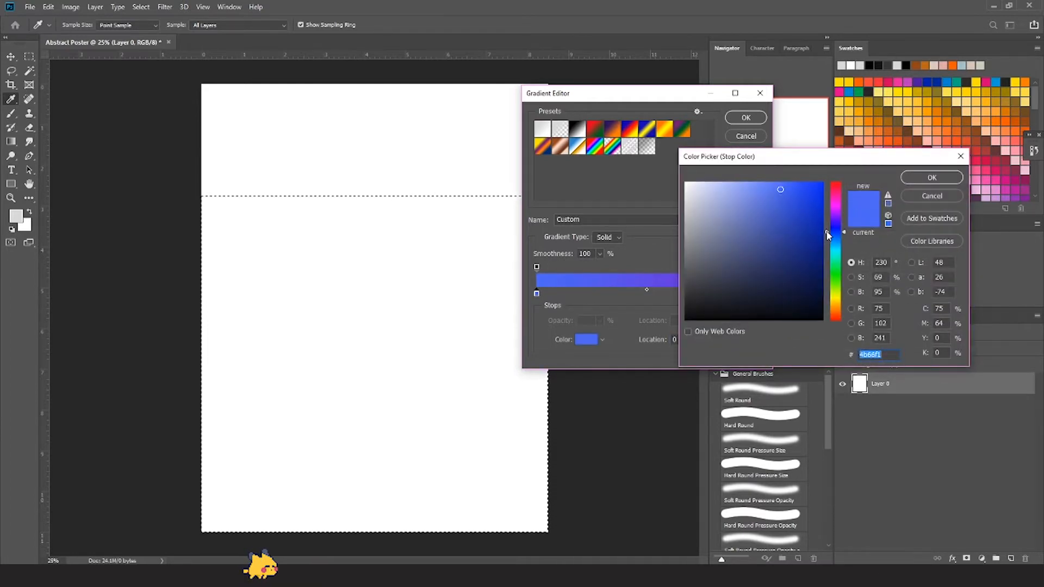
drag(827, 233, 828, 240)
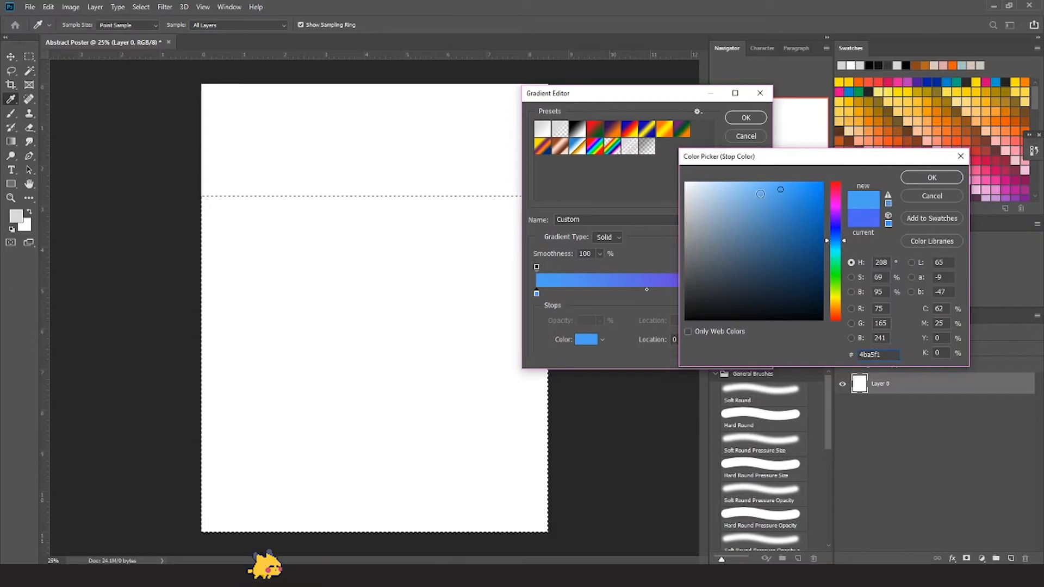
drag(760, 194, 755, 192)
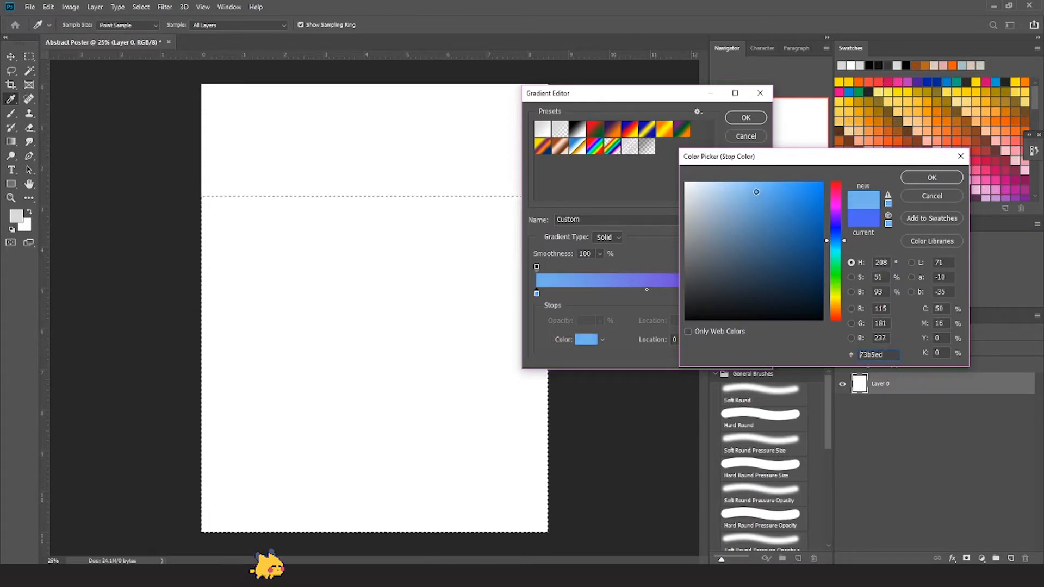
click(932, 180)
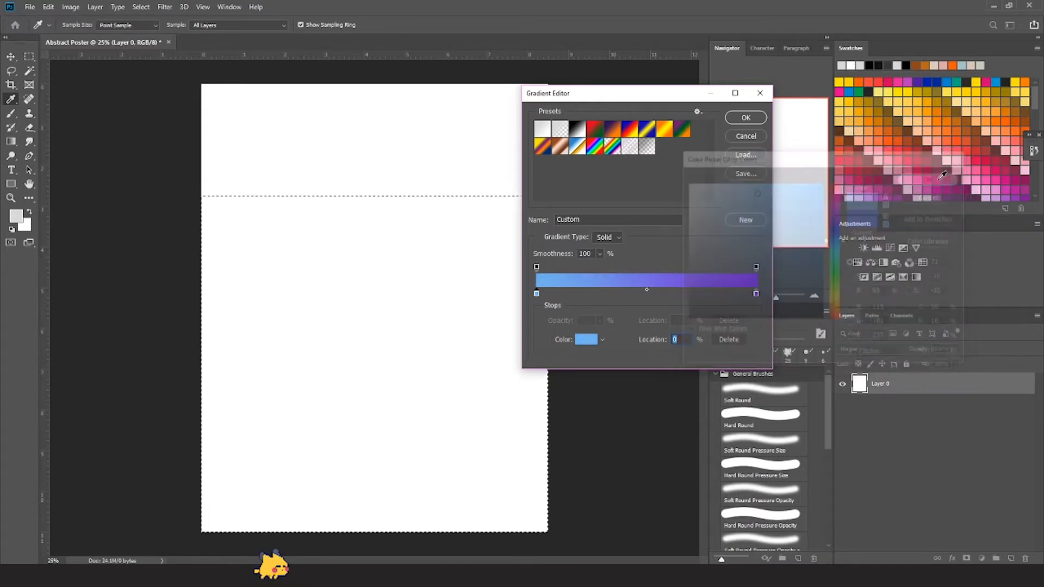
Step: Set the gradient's end color stop to dark blue #1e49d6 and accept the edited gradient
double_click(756, 293)
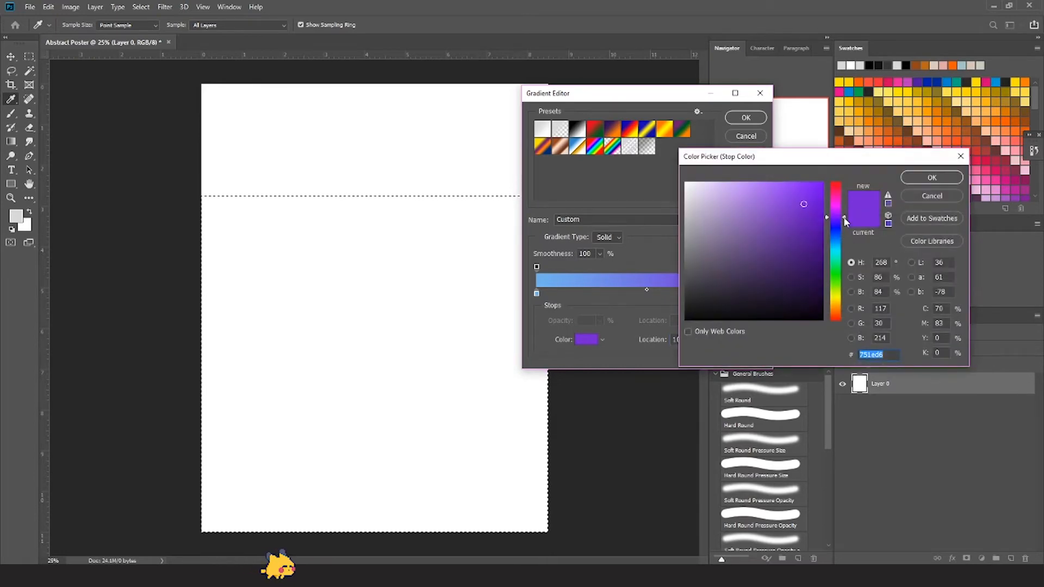
drag(844, 220, 845, 238)
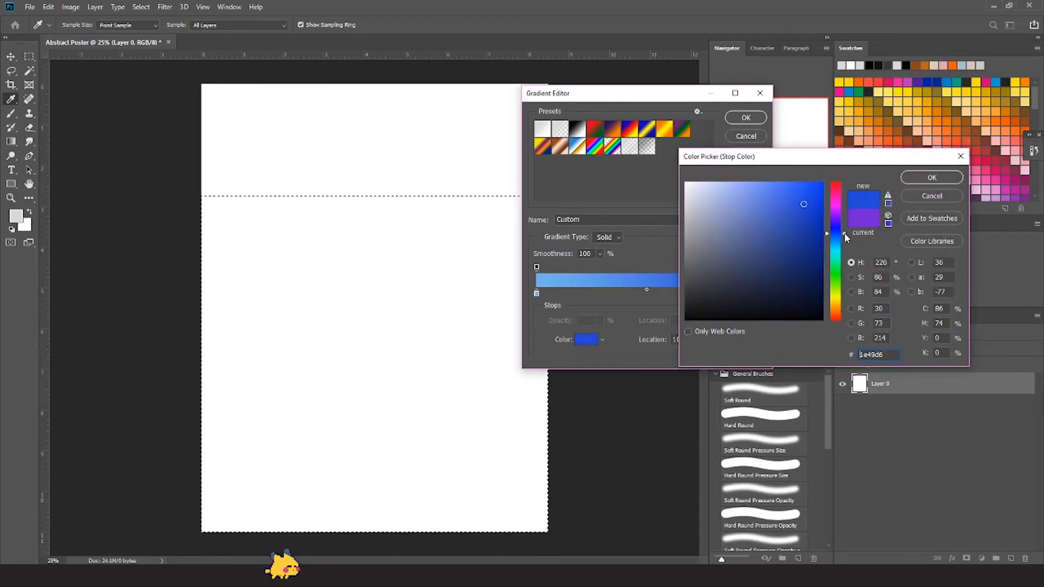
click(932, 178)
click(746, 118)
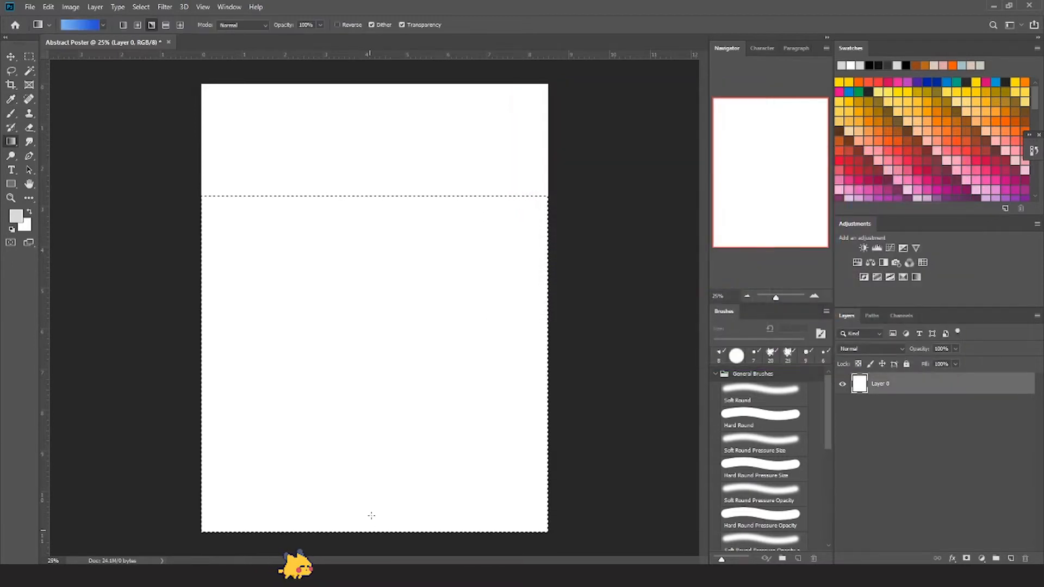
Step: Try an angle gradient on the selection, running straight up from its bottom edge to its top edge
drag(370, 530, 365, 247)
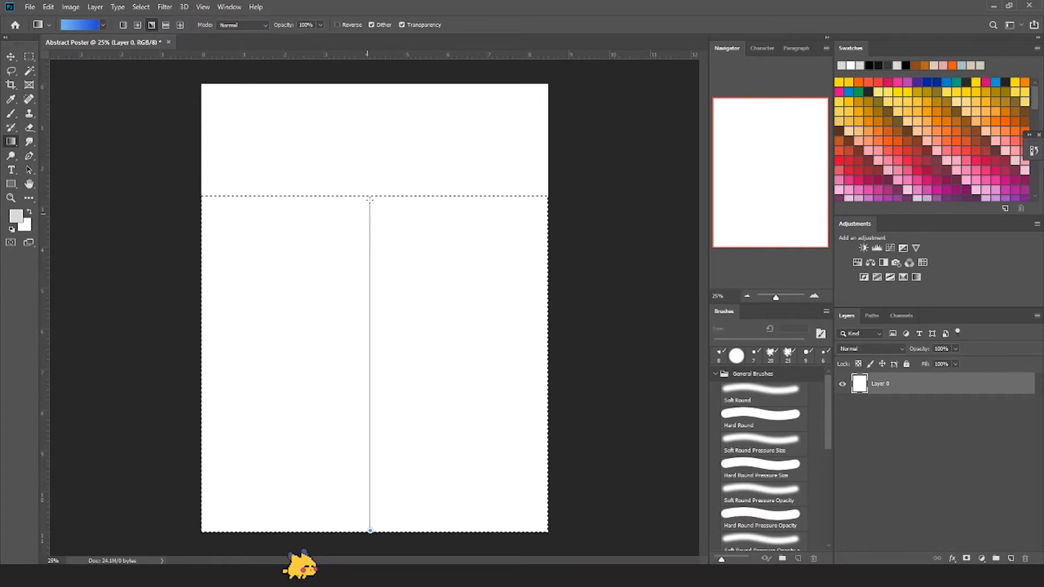
drag(530, 223, 442, 223)
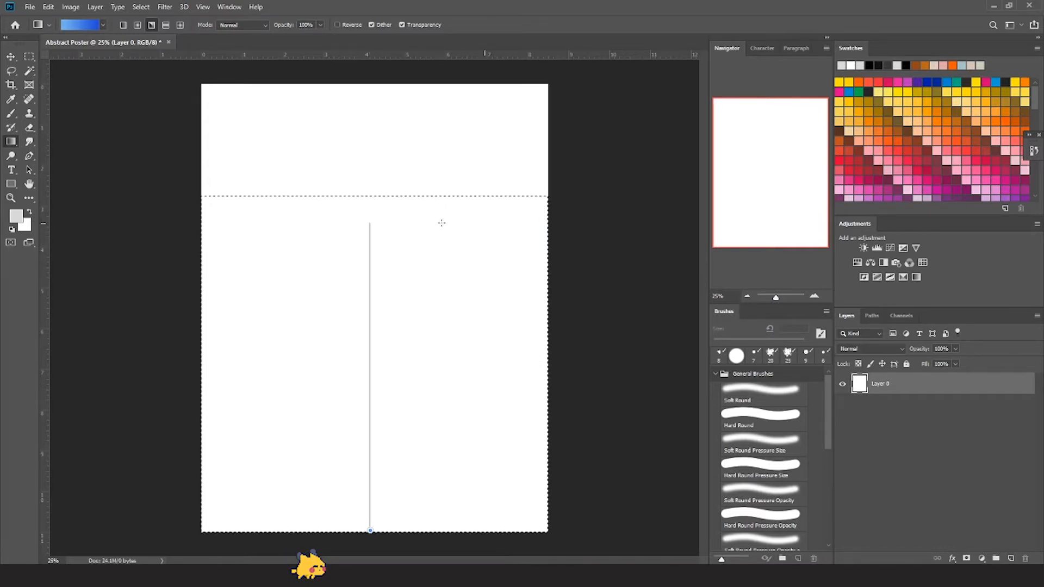
drag(240, 227, 343, 231)
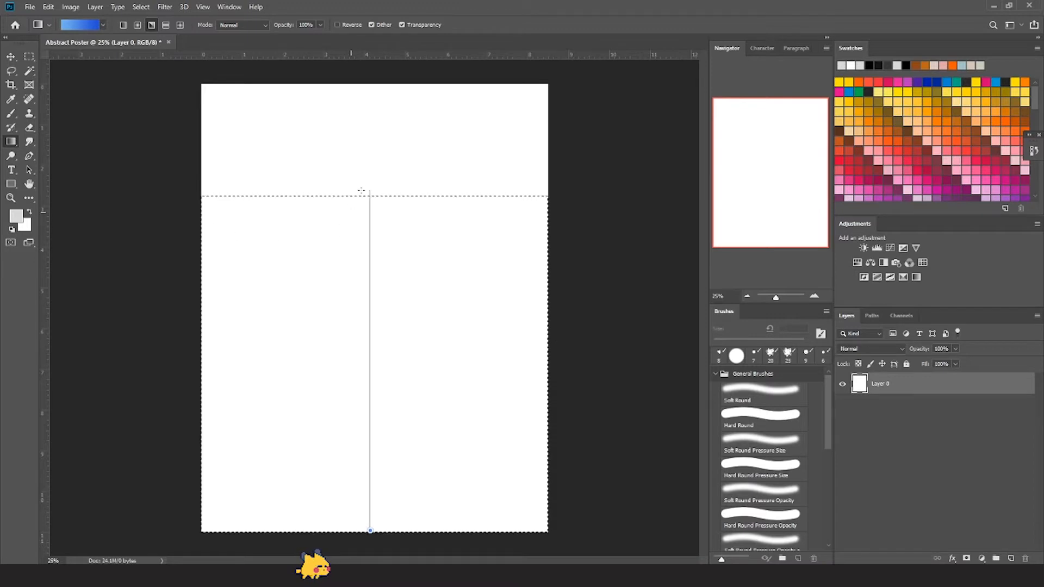
drag(362, 191, 368, 225)
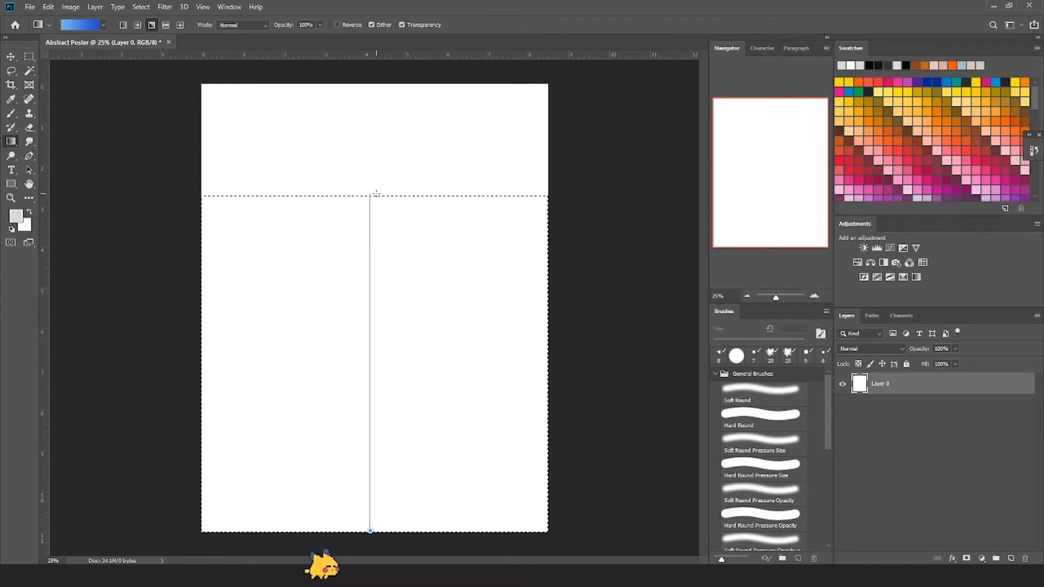
drag(376, 194, 375, 195)
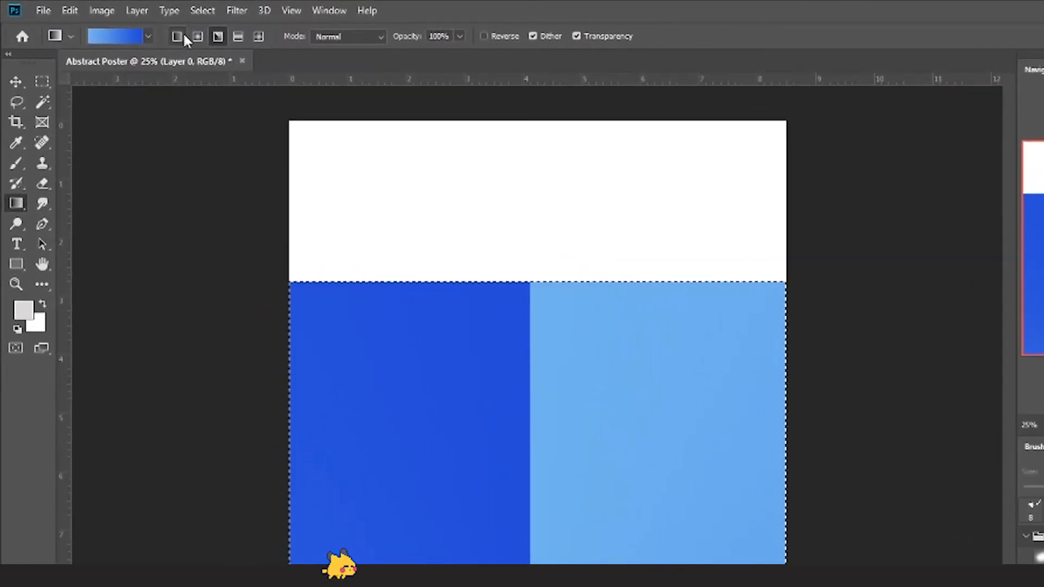
Step: Fill the selection with a linear gradient from light blue at its bottom edge to dark blue at its top edge
click(176, 35)
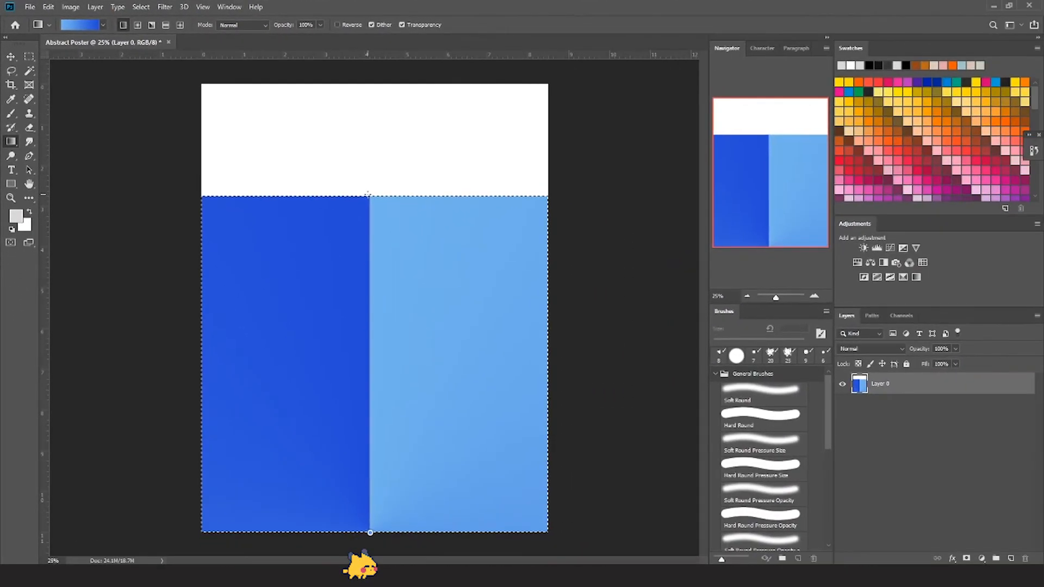
drag(370, 531, 368, 195)
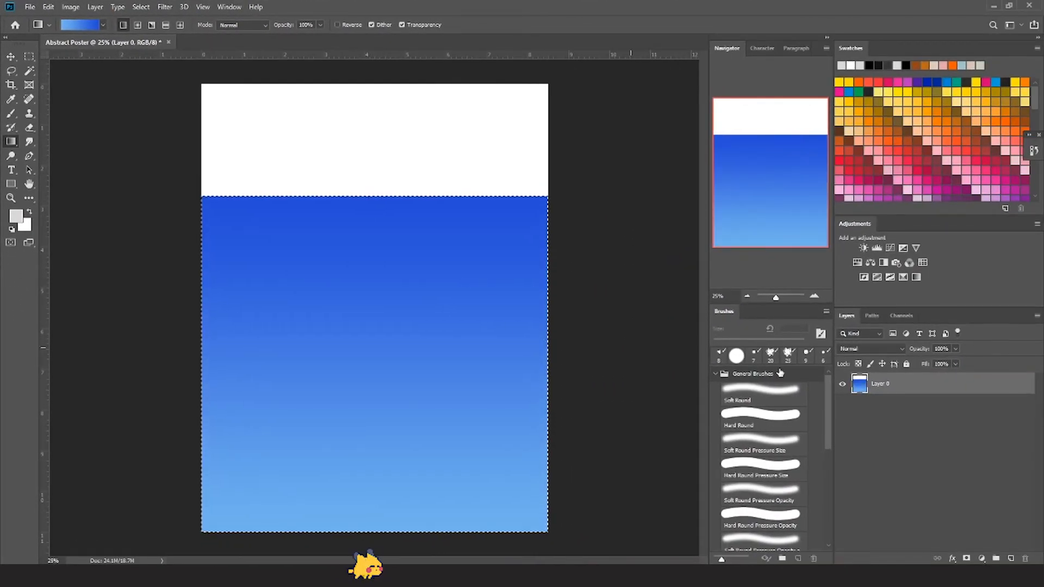
Step: Add a new layer and invert the selection so it covers the white upper area of the poster
click(1012, 559)
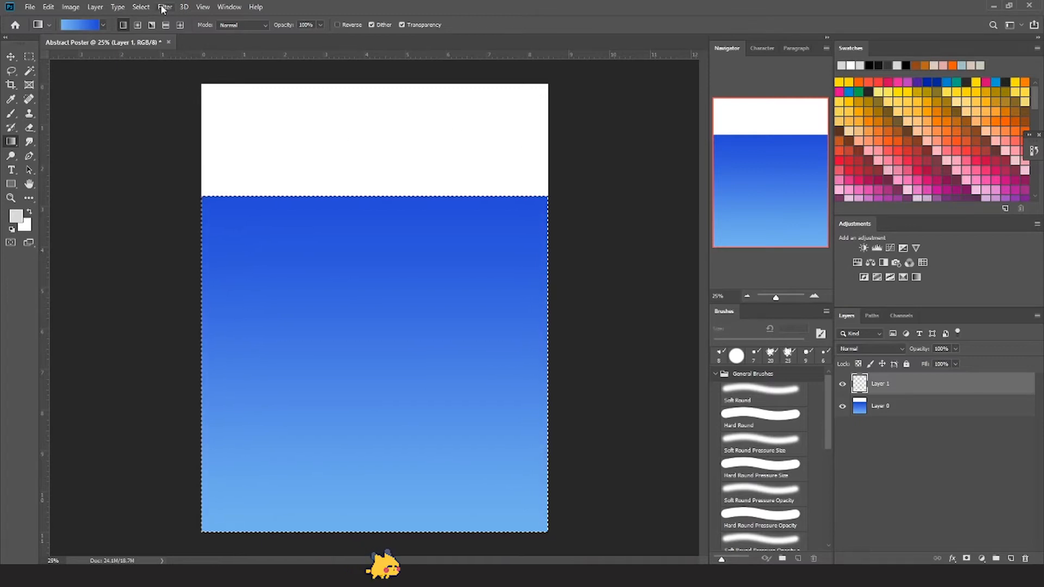
click(139, 8)
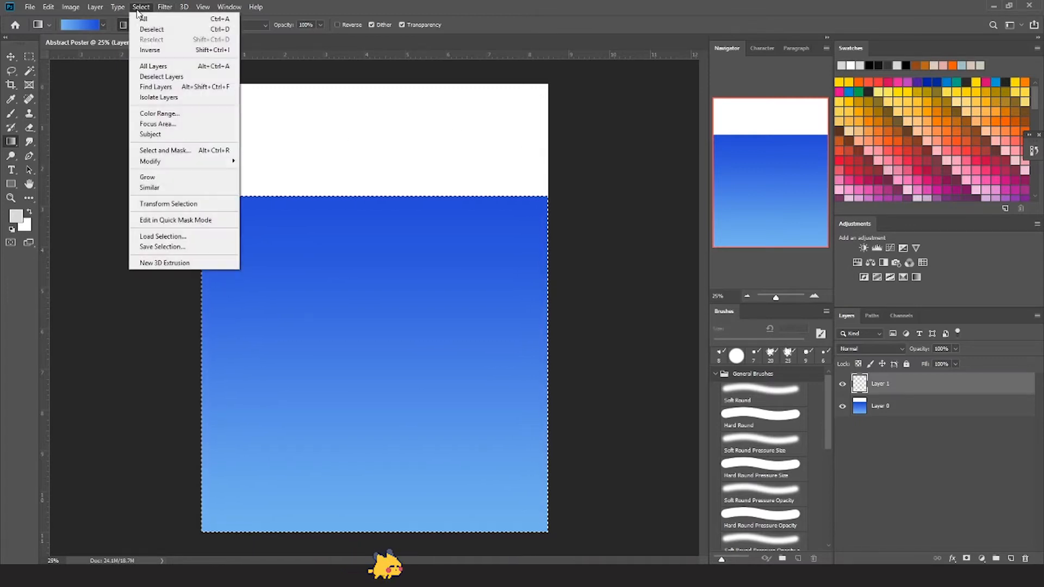
click(148, 49)
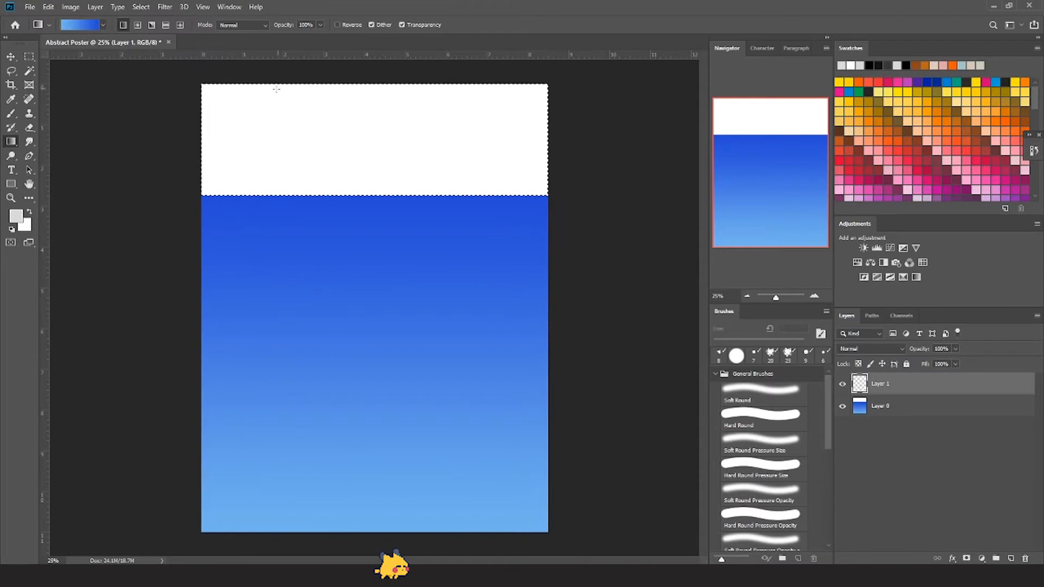
Step: Edit the Gradient tool's gradient and set its end color stop to purple #751ed6
click(84, 27)
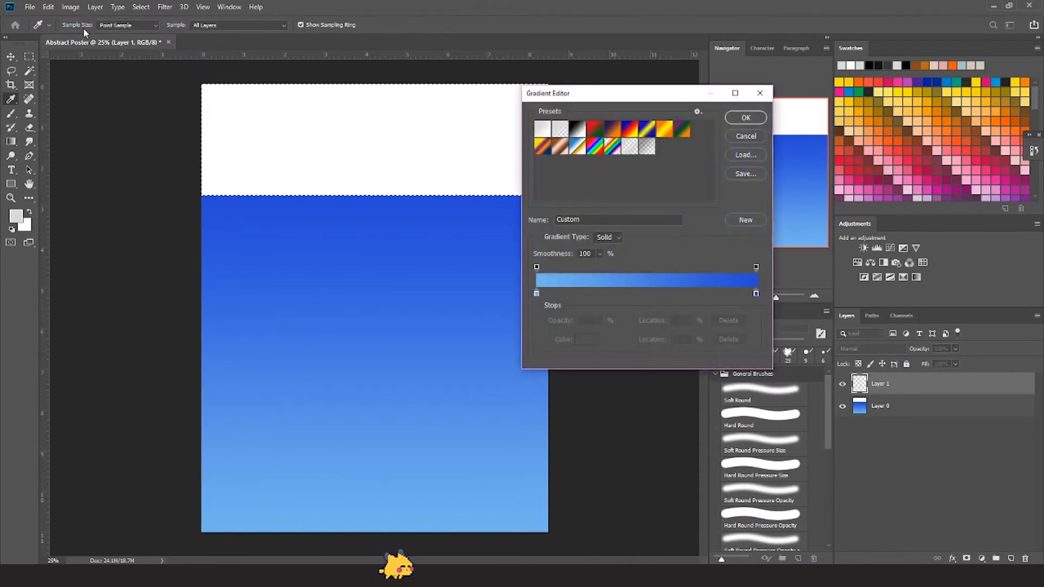
click(756, 293)
double_click(757, 294)
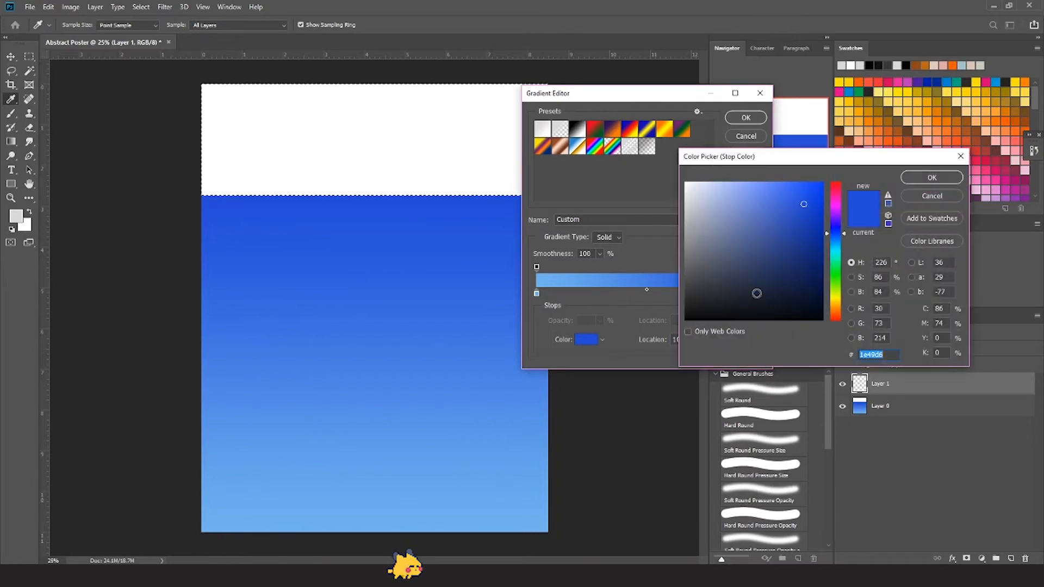
drag(827, 234, 842, 222)
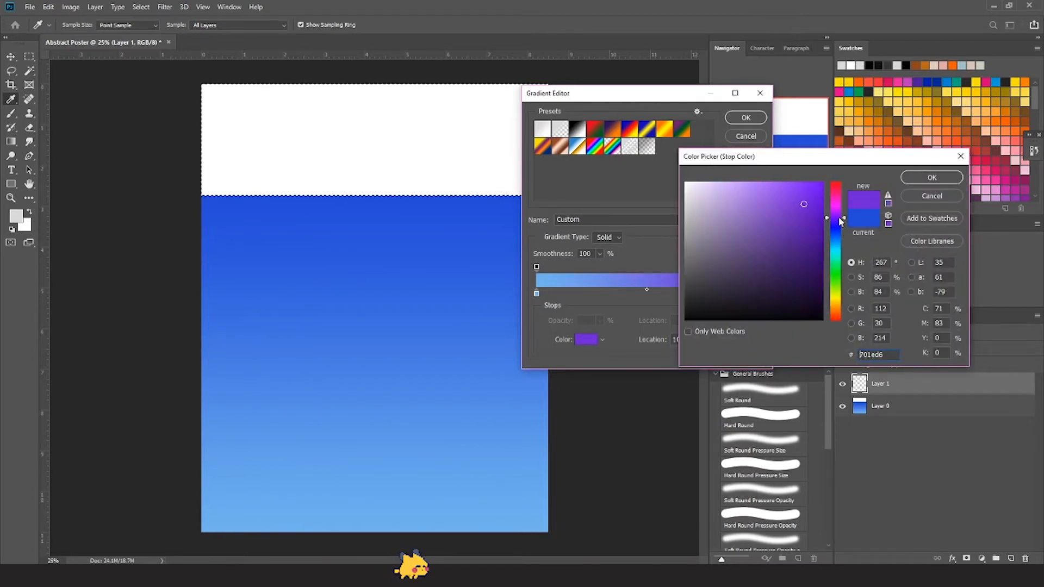
click(914, 183)
Step: Set the gradient's starting color stop to blue #354de1 and accept the edited gradient
double_click(537, 294)
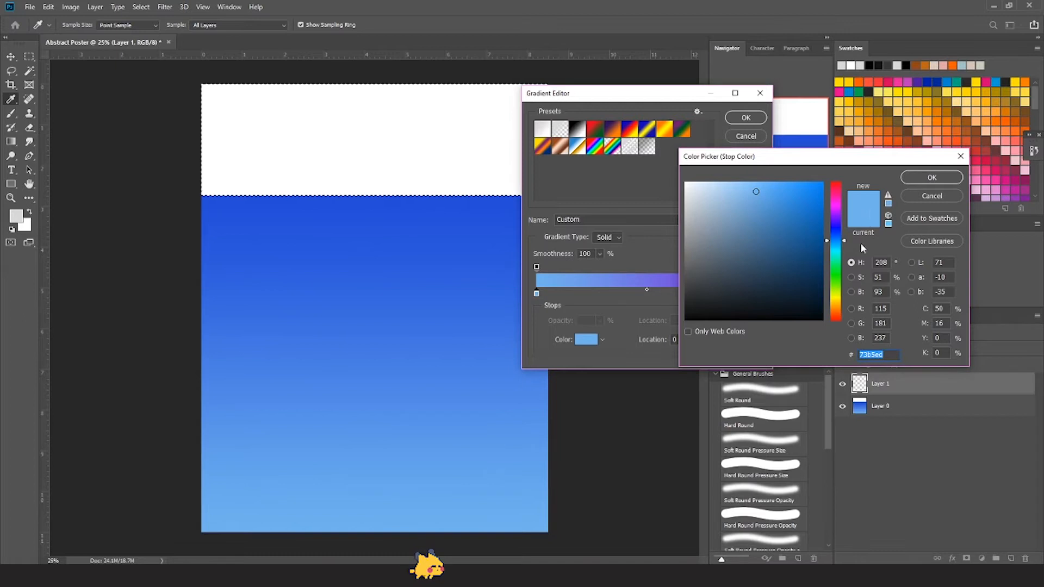
drag(844, 241, 843, 231)
drag(779, 200, 791, 198)
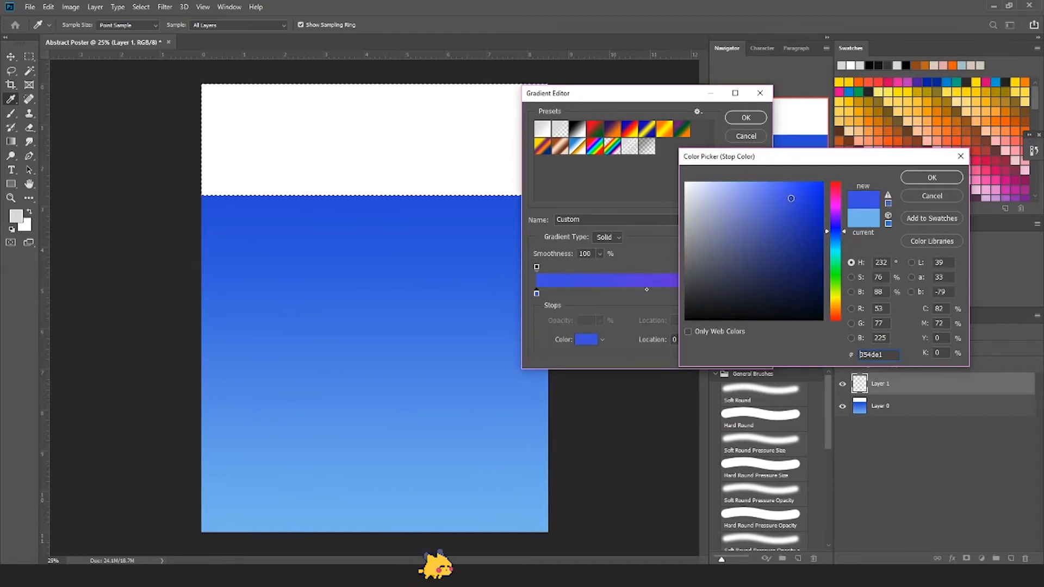
click(931, 179)
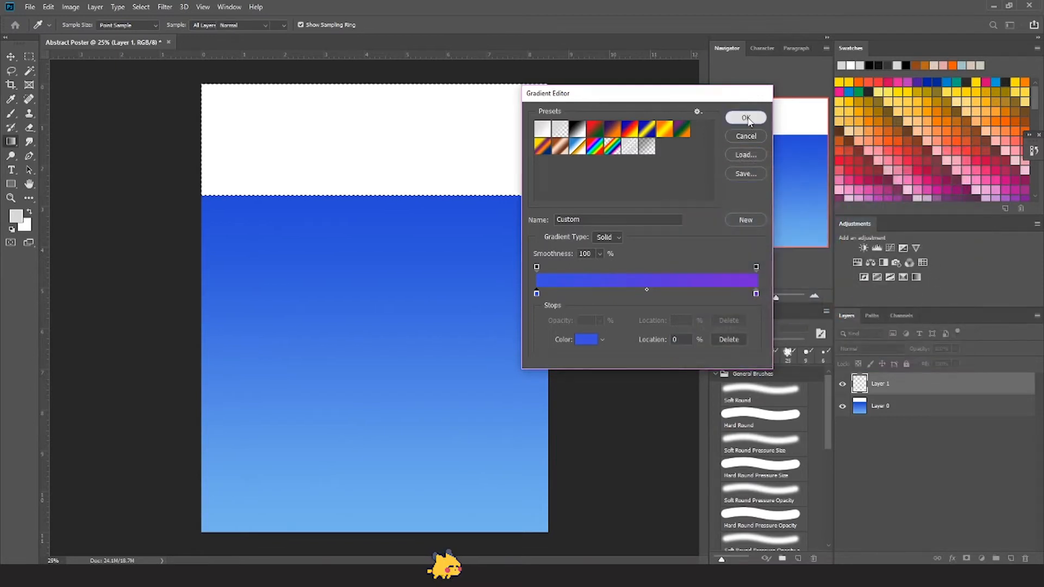
click(745, 118)
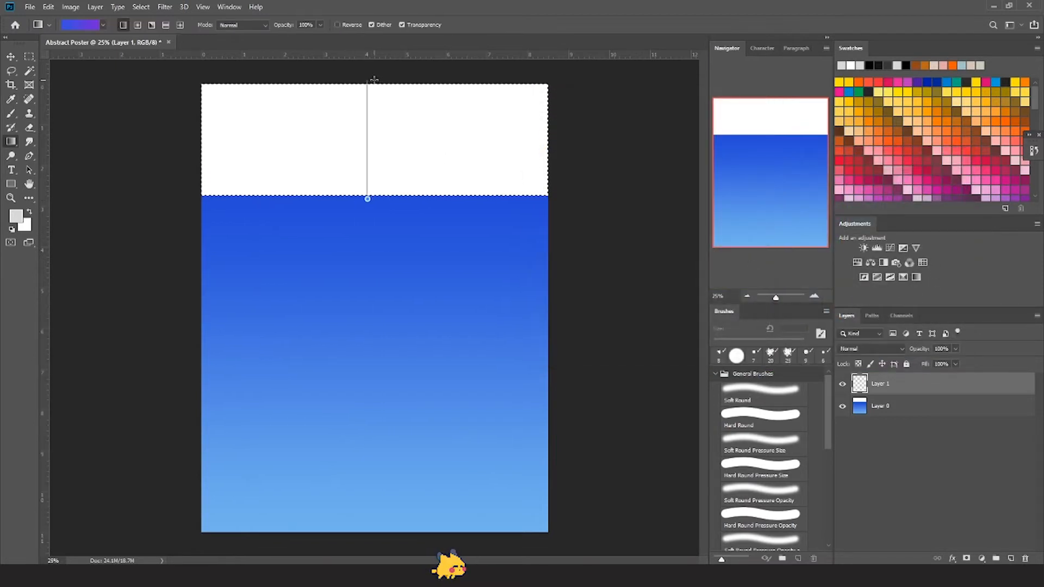
Step: Fill the upper area with a radial blue-to-purple gradient running from the middle of its bottom edge to the poster's right edge
drag(374, 79, 374, 80)
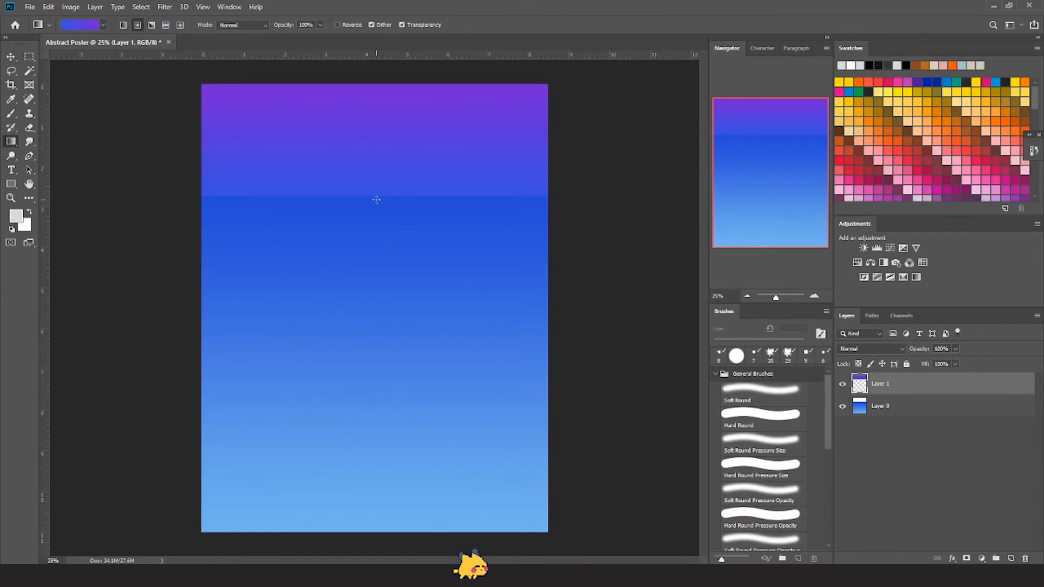
drag(377, 144, 382, 79)
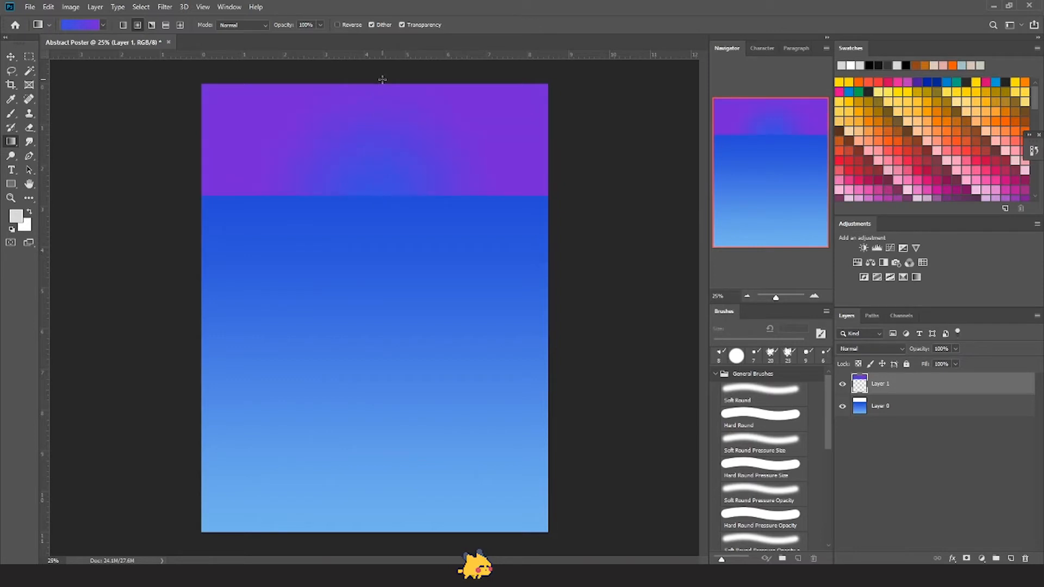
drag(384, 93, 385, 77)
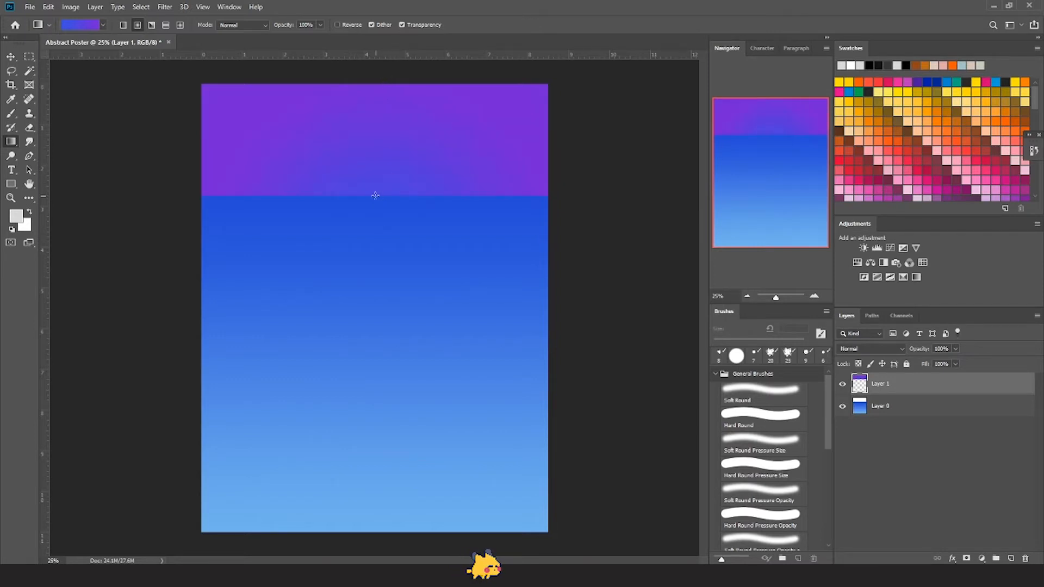
drag(375, 195, 547, 187)
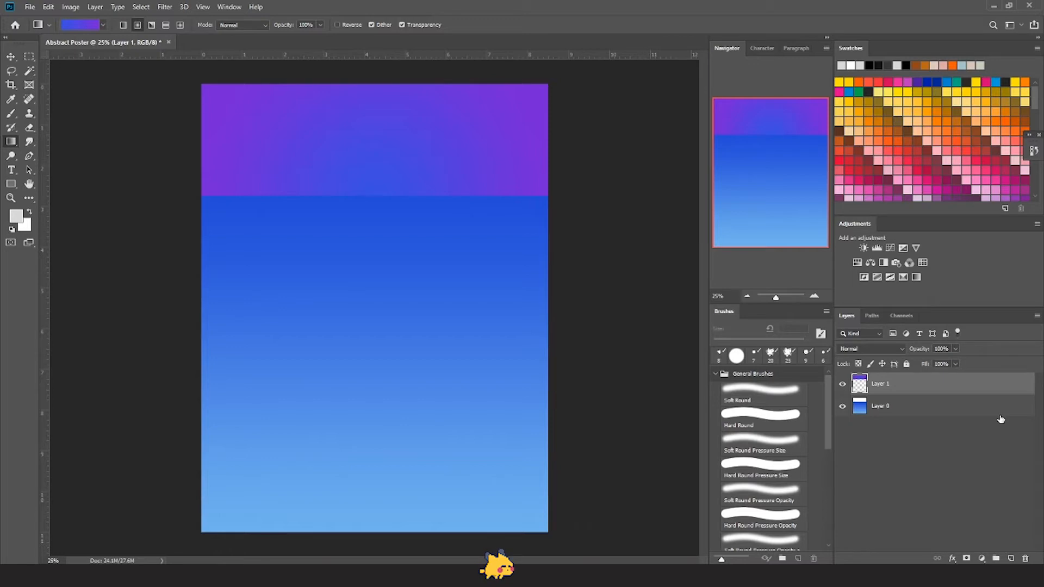
Step: Add another new layer and make a circular selection about 3.9 in wide overlapping the boundary between the purple and blue areas
click(1012, 561)
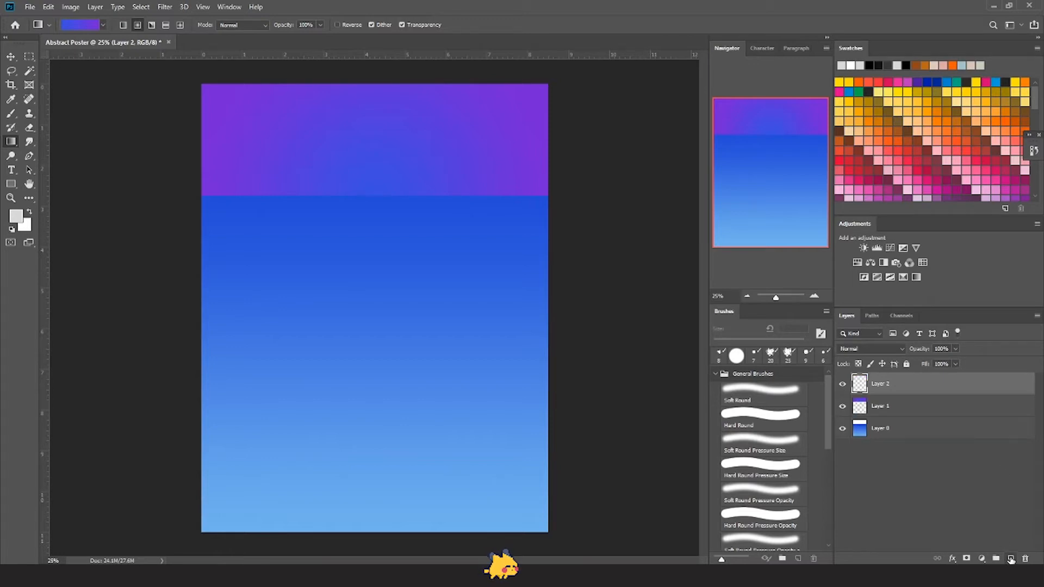
key(m)
click(29, 58)
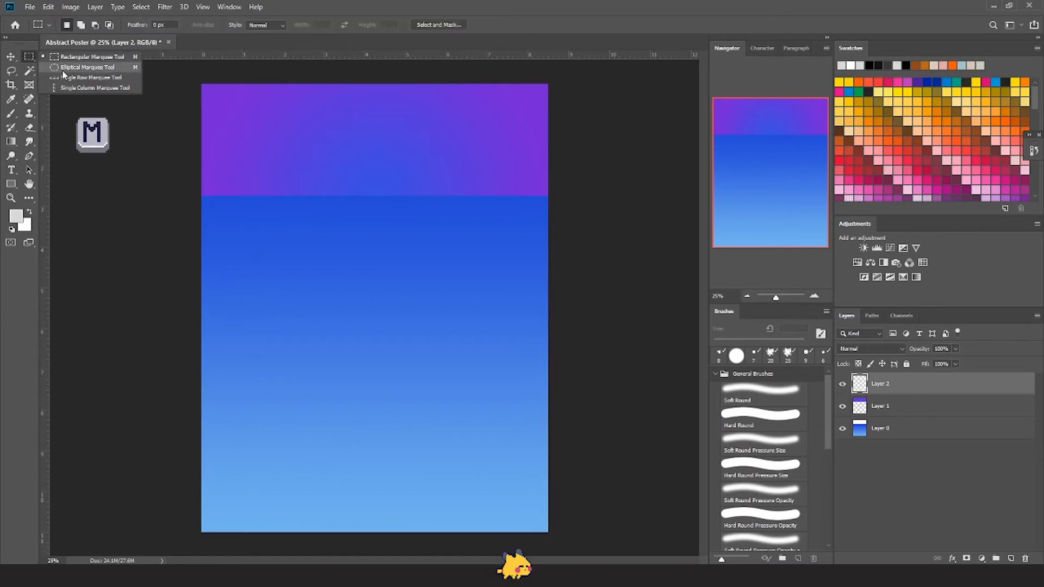
click(81, 66)
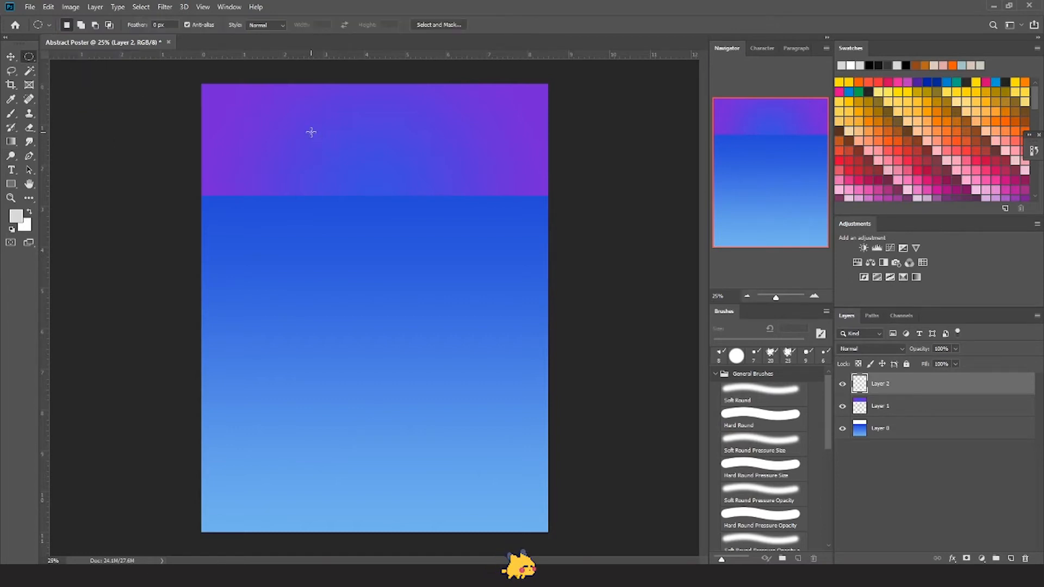
drag(311, 133, 492, 289)
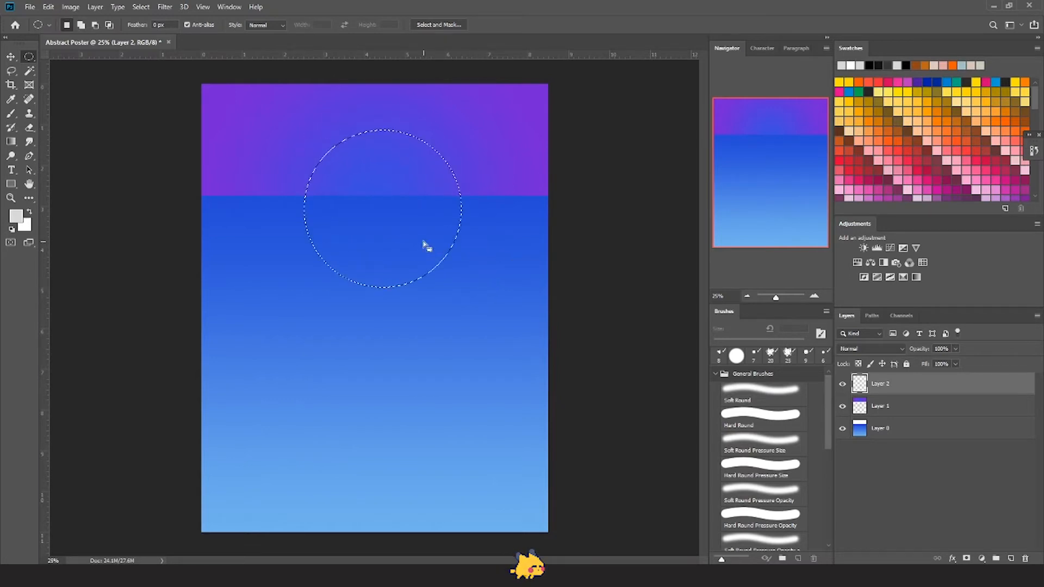
Step: Try filling the circular selection with the radial blue-to-purple gradient from near its center to its top edge
key(g)
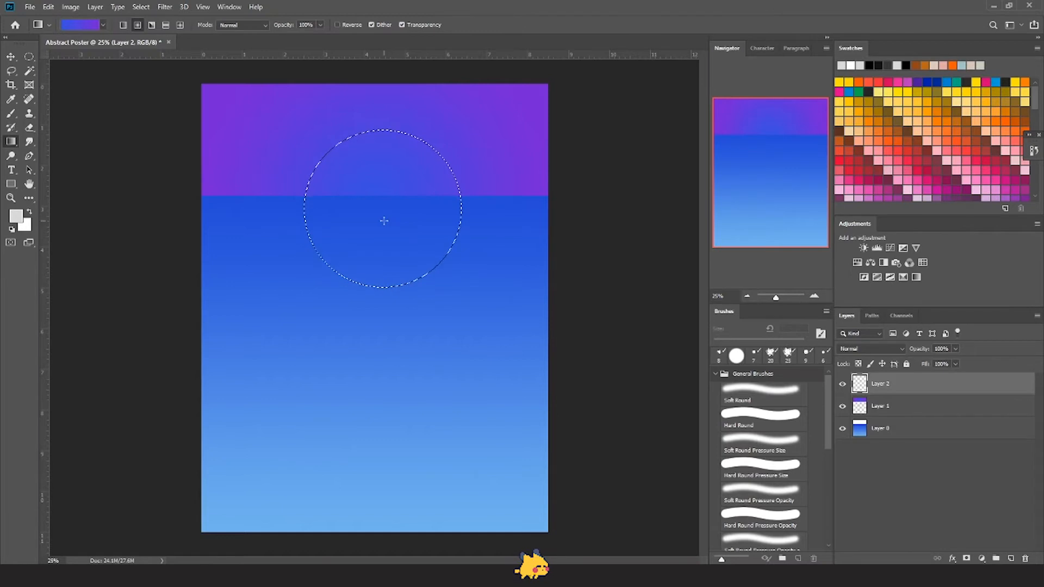
drag(382, 221, 389, 124)
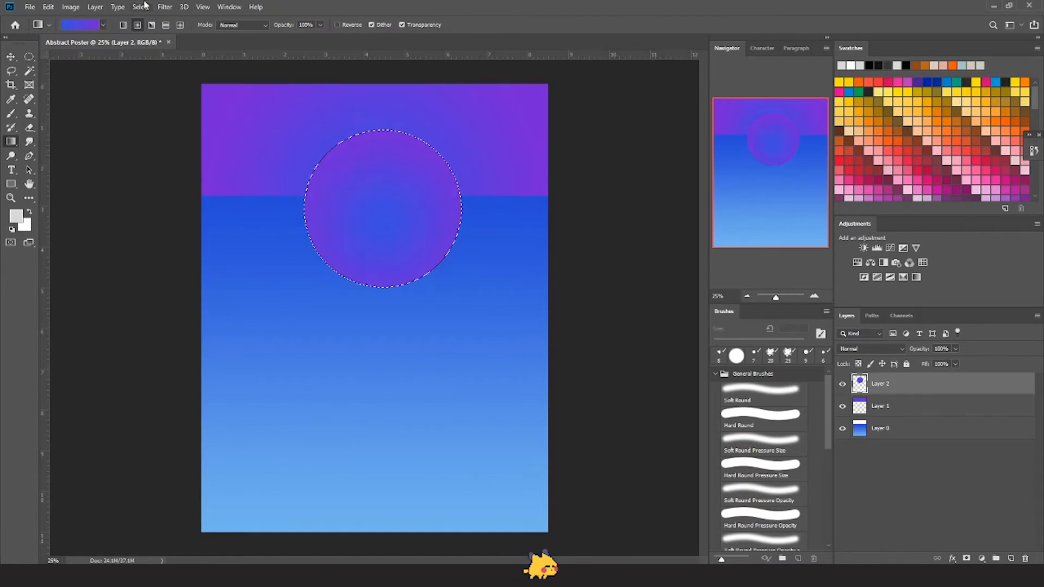
Step: Edit the Gradient tool's gradient again and change its starting color stop to light blue
click(78, 26)
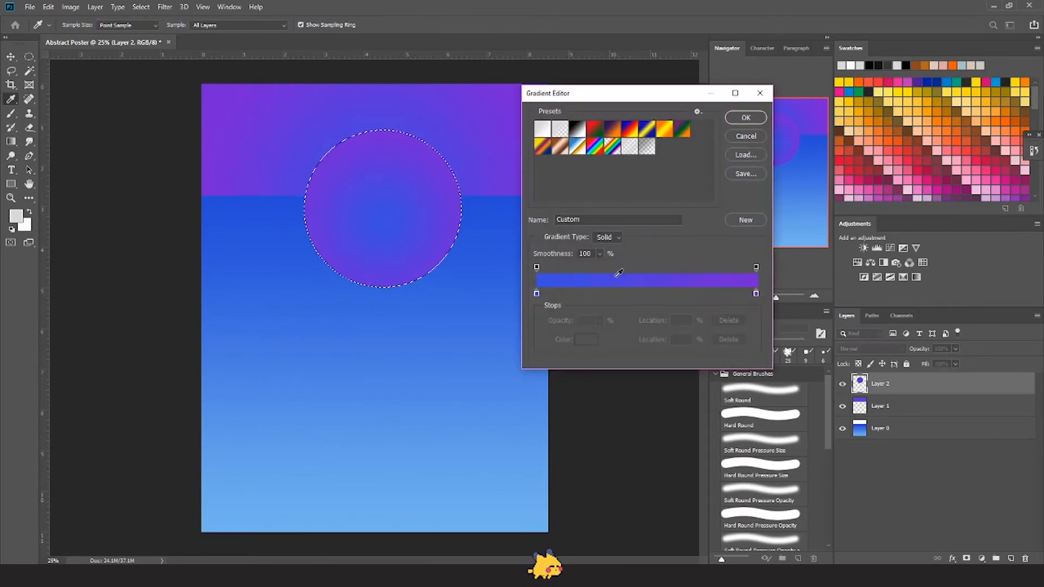
double_click(537, 293)
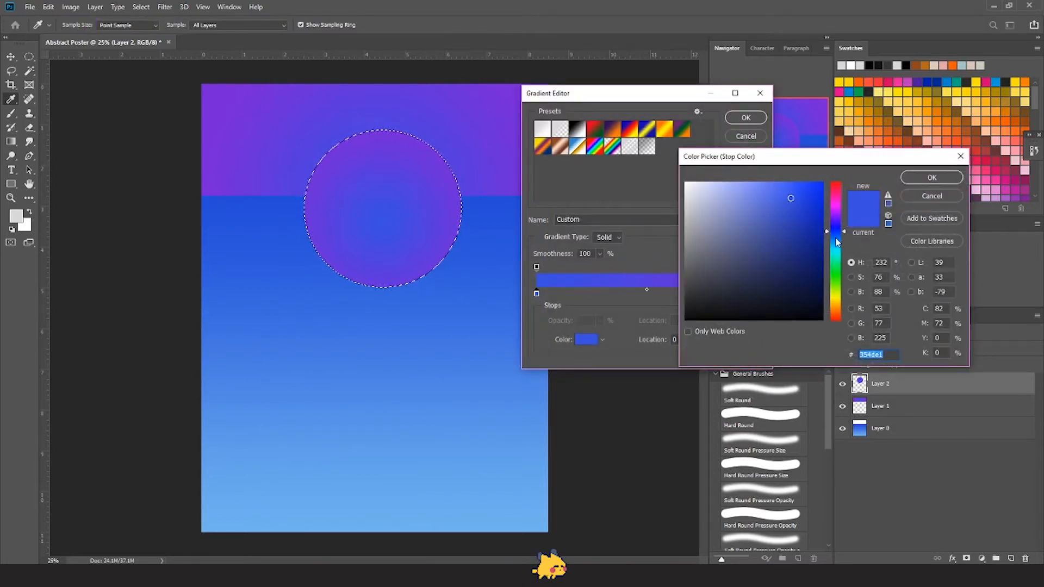
drag(828, 235, 831, 244)
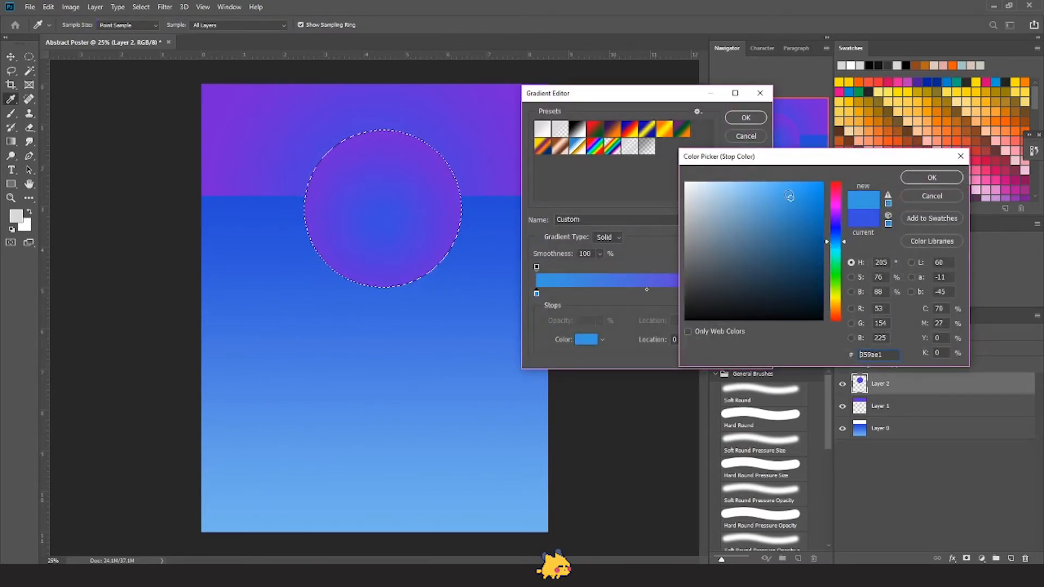
drag(790, 198, 762, 189)
click(940, 184)
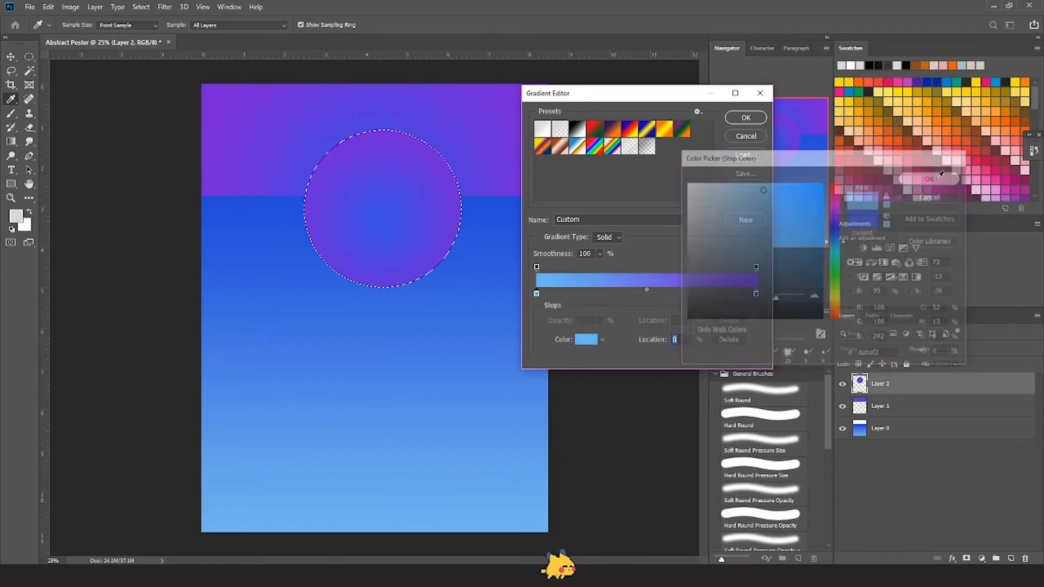
Step: Set the gradient's end color stop to darker blue #2c52cc and accept the edited gradient
double_click(756, 293)
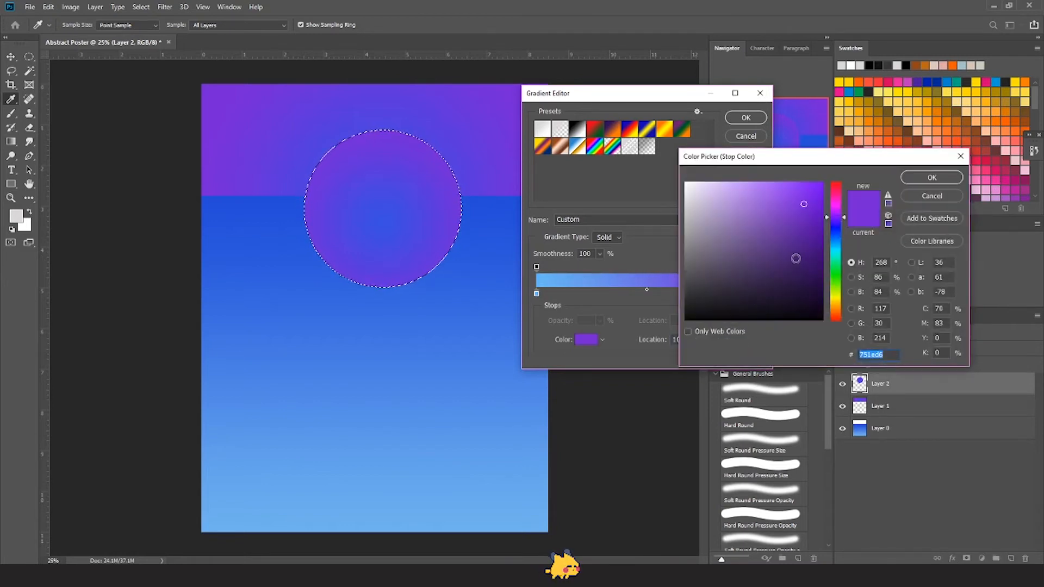
drag(835, 240, 836, 237)
mouse_move(799, 199)
mouse_down()
mouse_move(786, 184)
mouse_move(794, 210)
mouse_up()
click(923, 175)
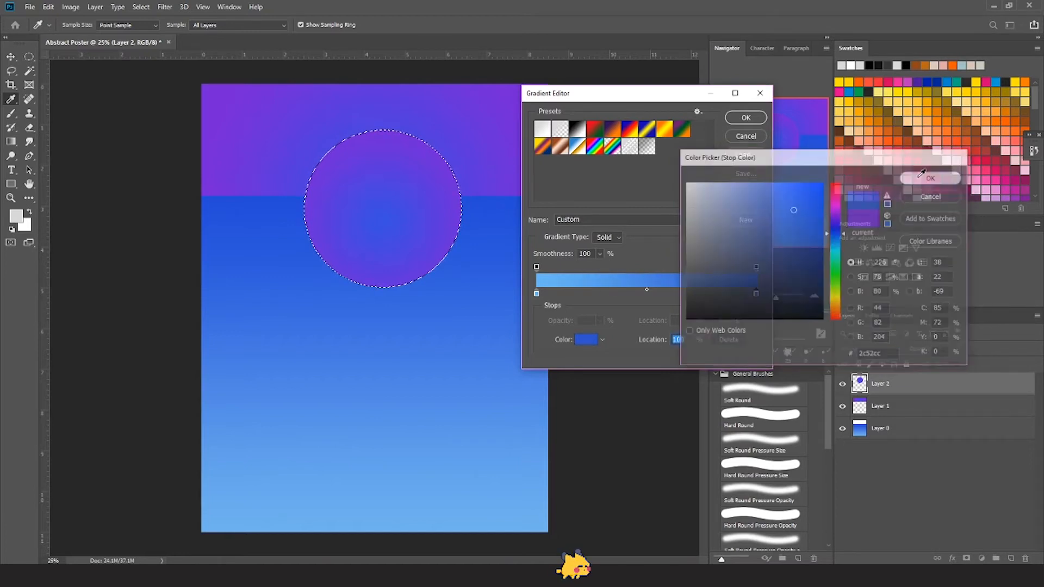
click(745, 117)
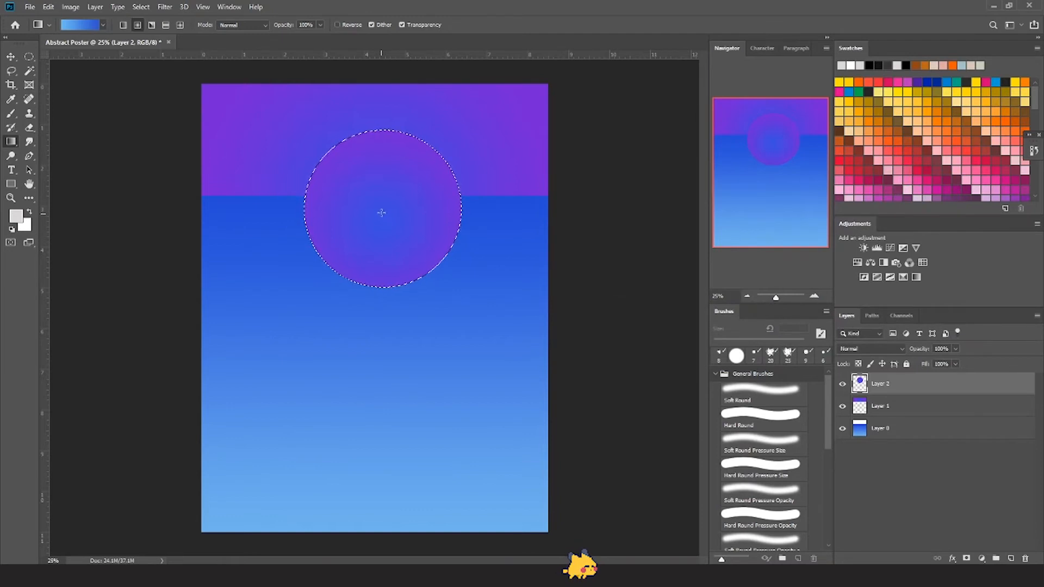
Step: Fill the circle with a radial gradient from light blue at its center to darker blue at its edge, and deselect it
drag(381, 214, 386, 125)
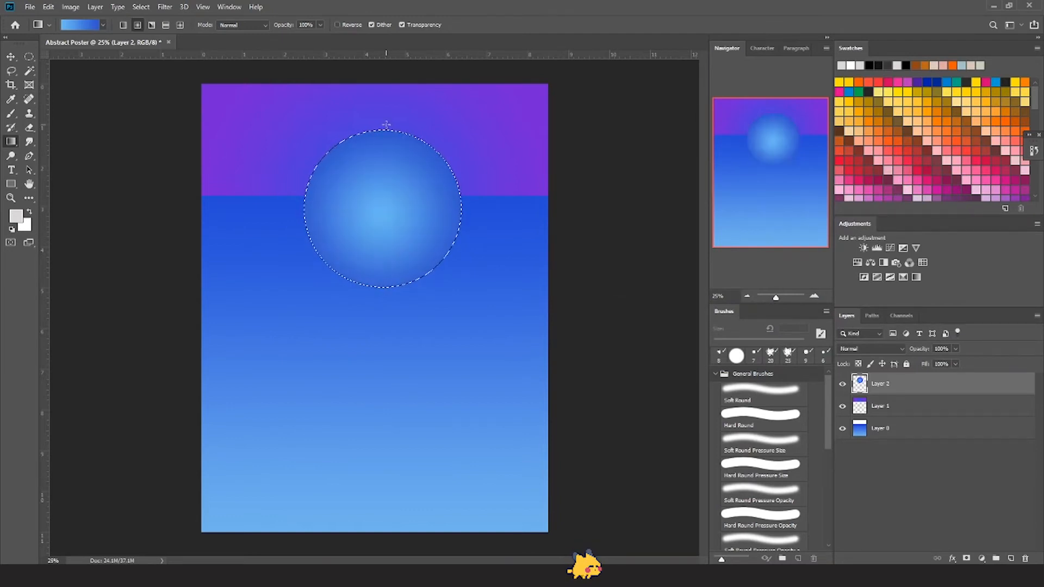
key(v)
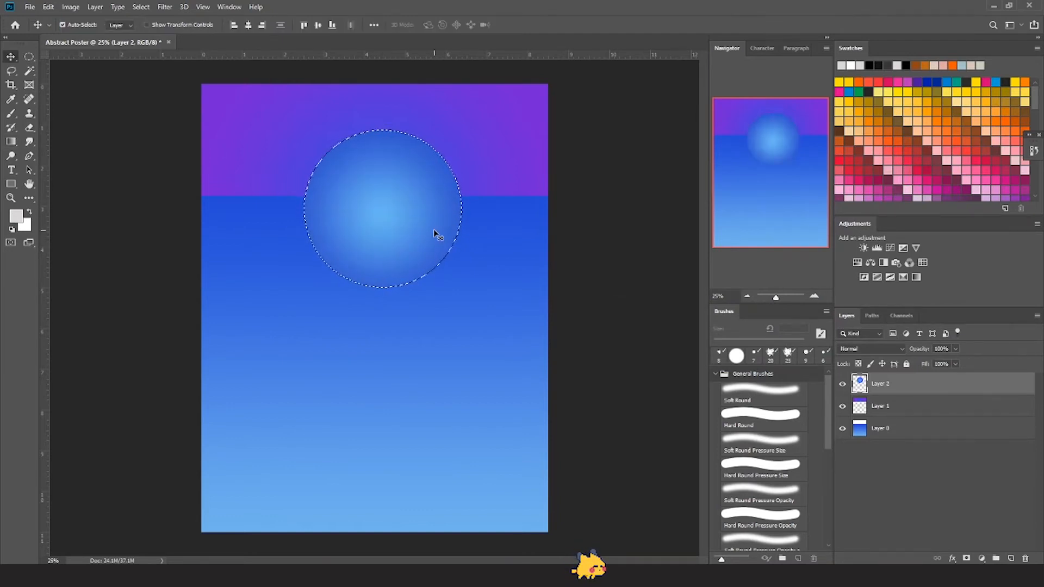
key(ctrl+d)
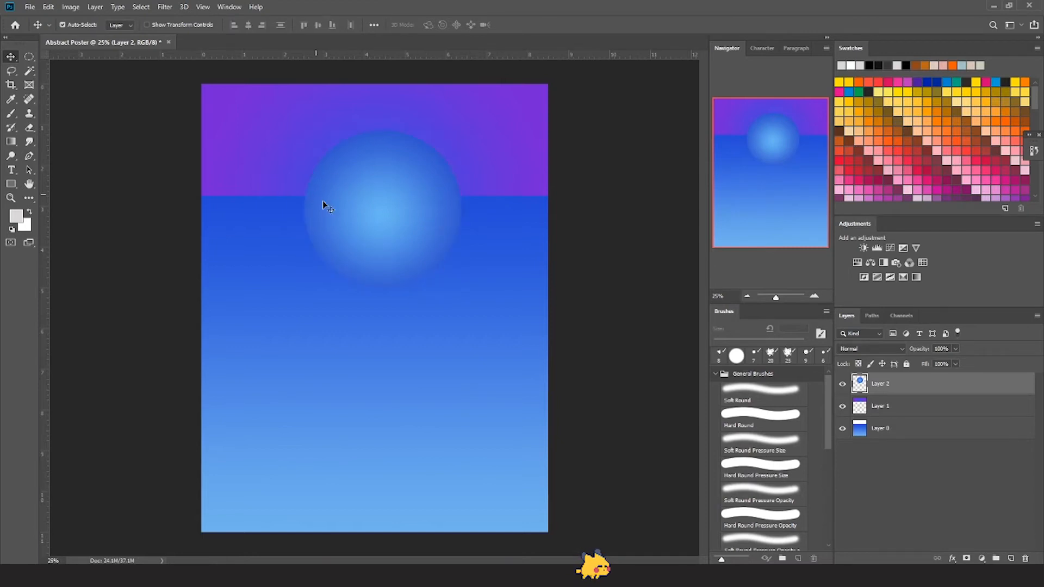
Step: Apply a Gaussian Blur with a radius of 124.4 pixels to the gradient circle on Layer 2
click(164, 8)
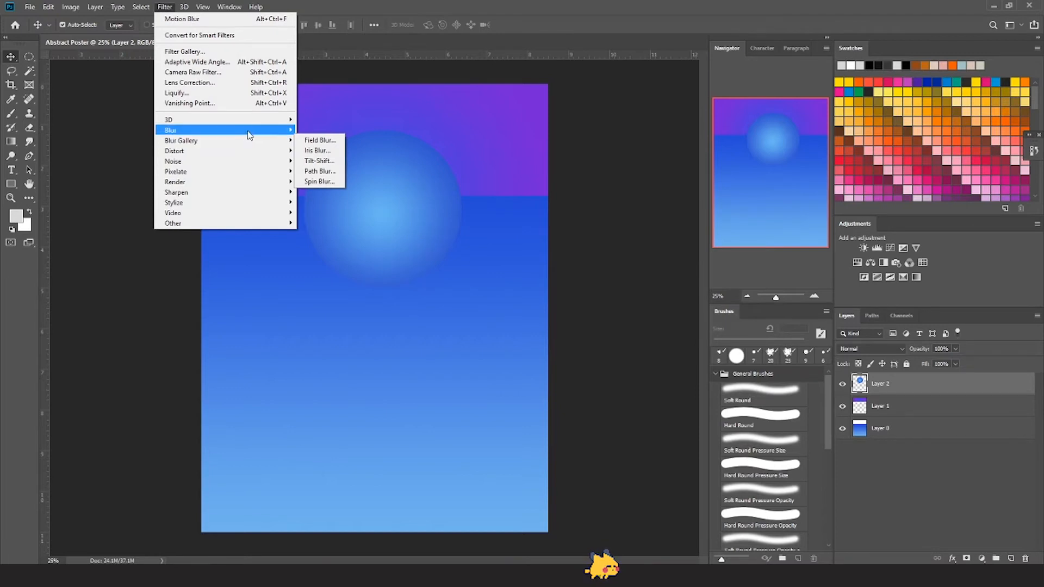
mouse_move(249, 135)
click(326, 171)
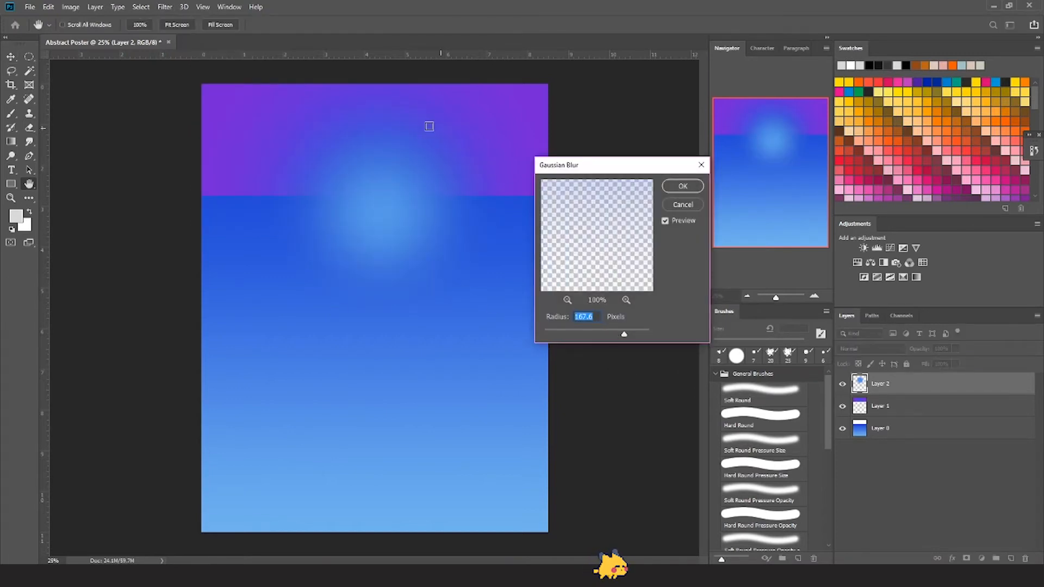
drag(624, 336, 591, 336)
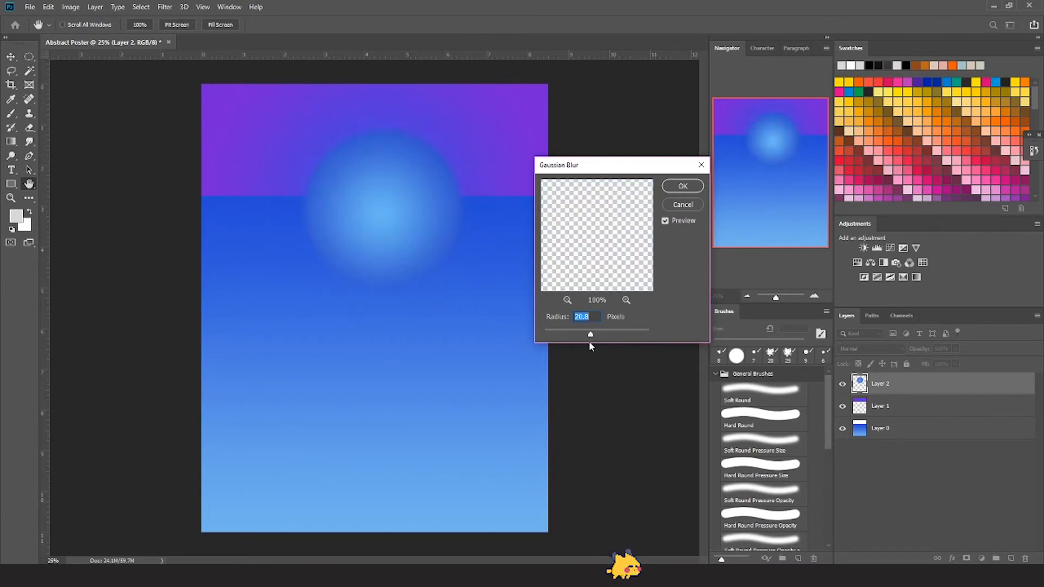
drag(591, 336, 611, 337)
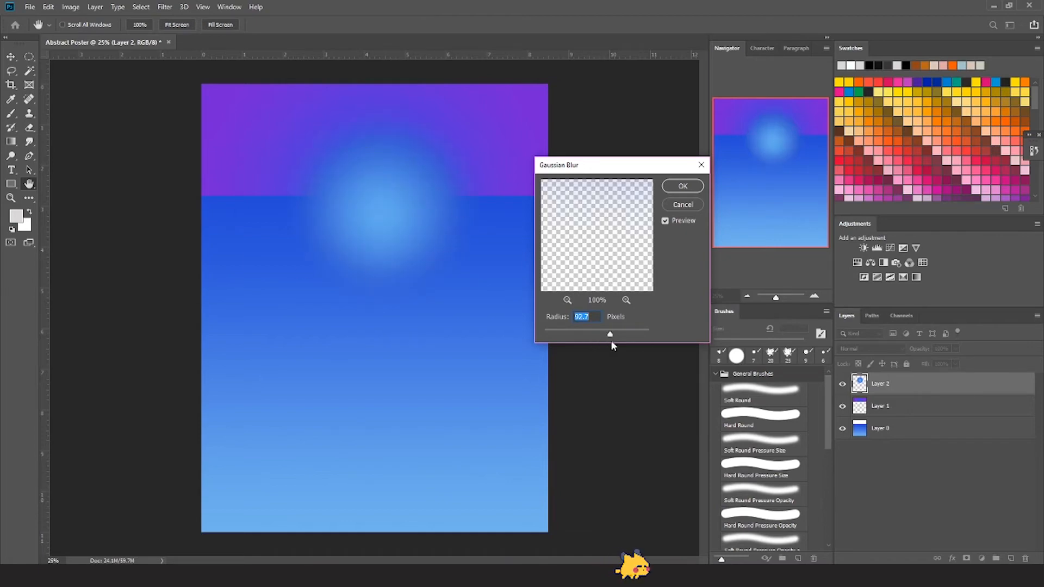
drag(610, 337, 617, 337)
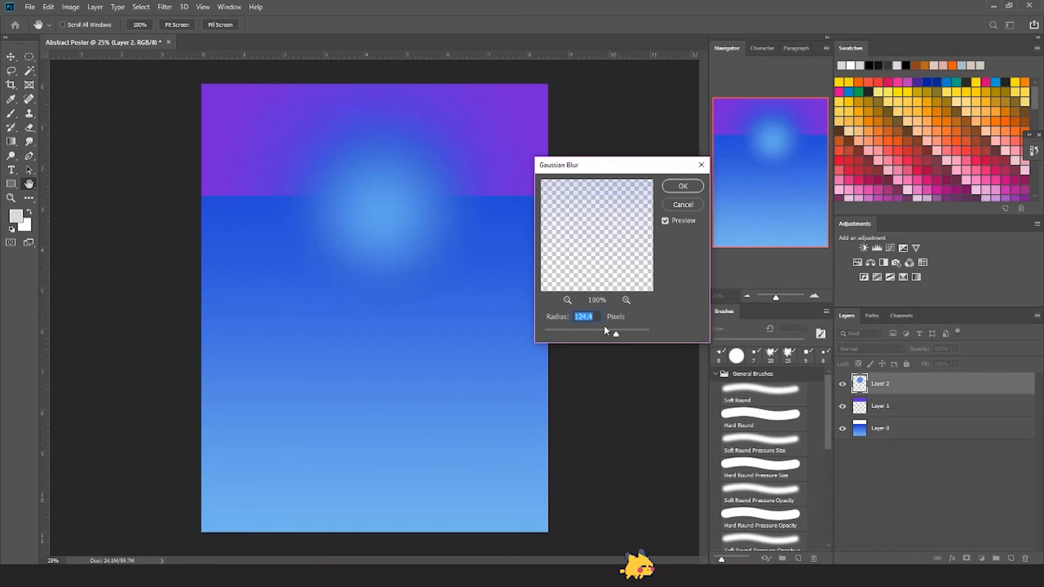
click(682, 187)
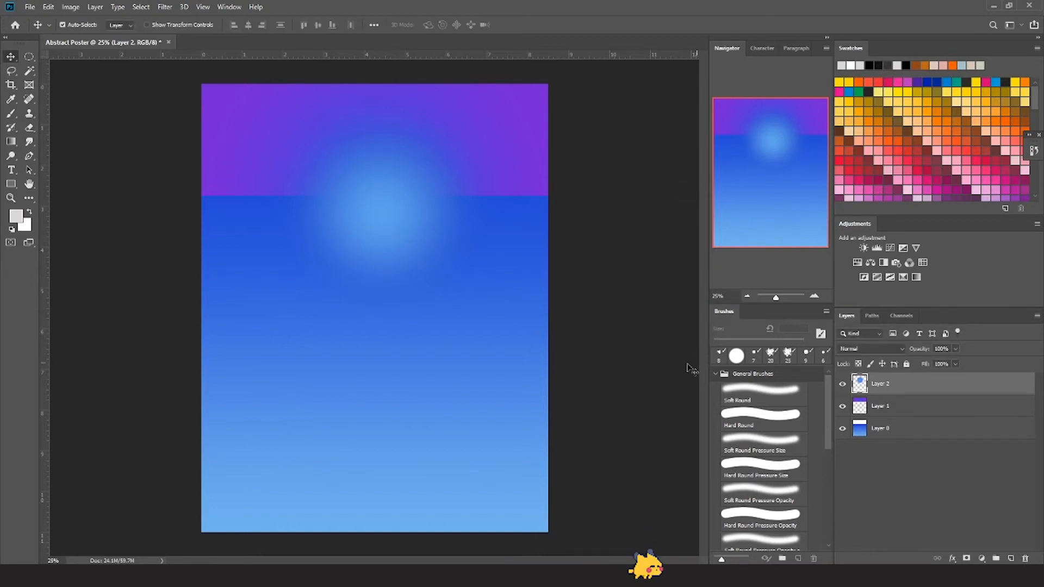
Step: Scale the blurred circle up proportionally from its center to about 124.3% and apply the transform
key(ctrl+t)
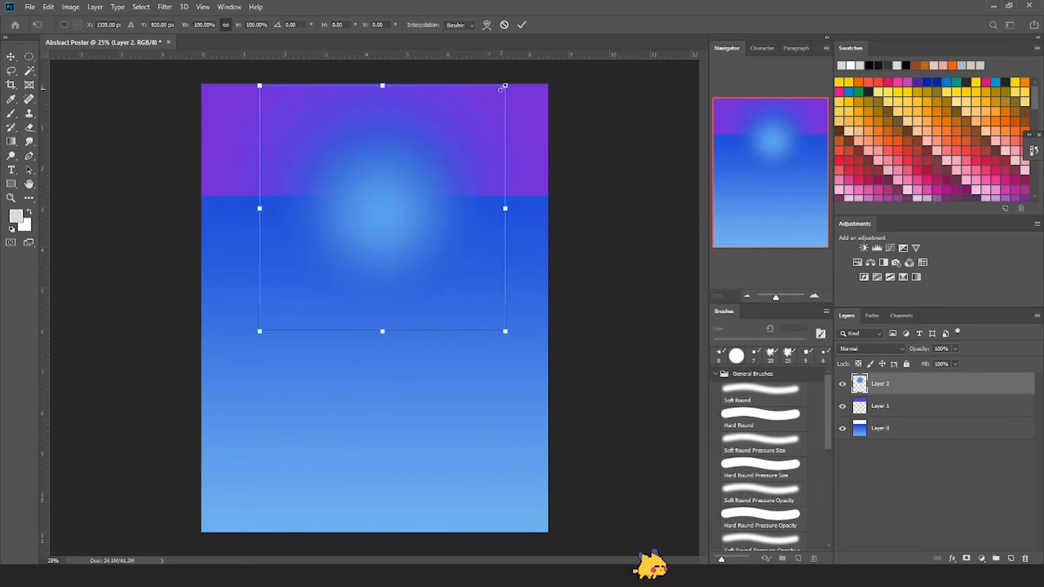
drag(506, 85, 544, 62)
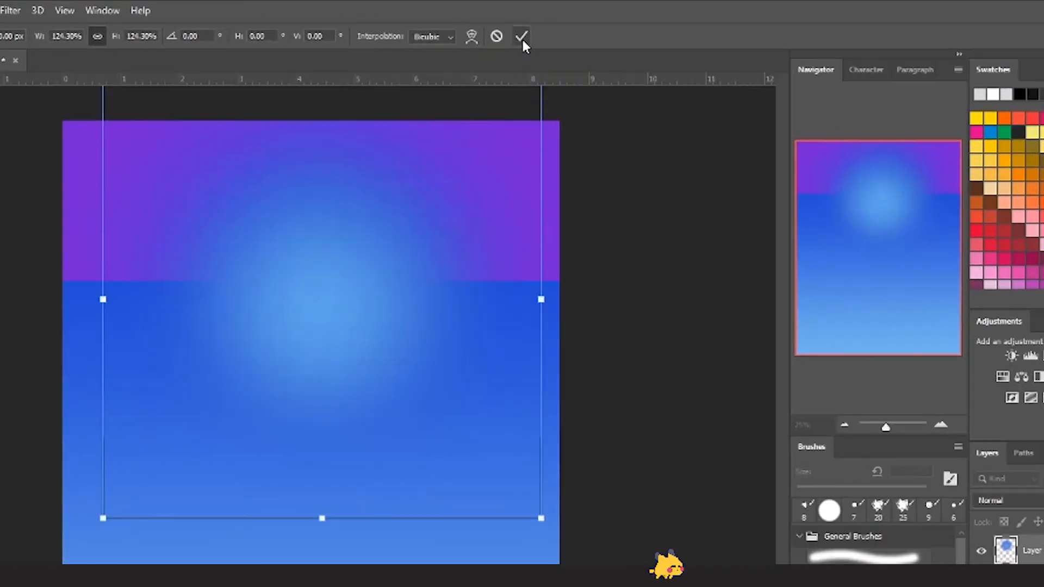
click(521, 38)
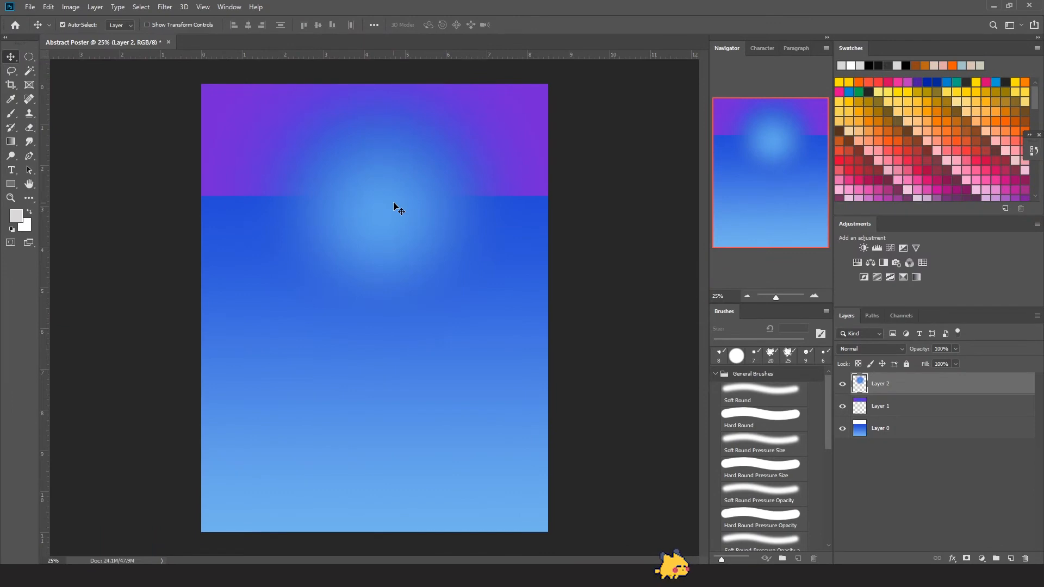
Step: Add a new layer above the glow and make a circular selection about 3 inches wide over the glow's center
click(1011, 559)
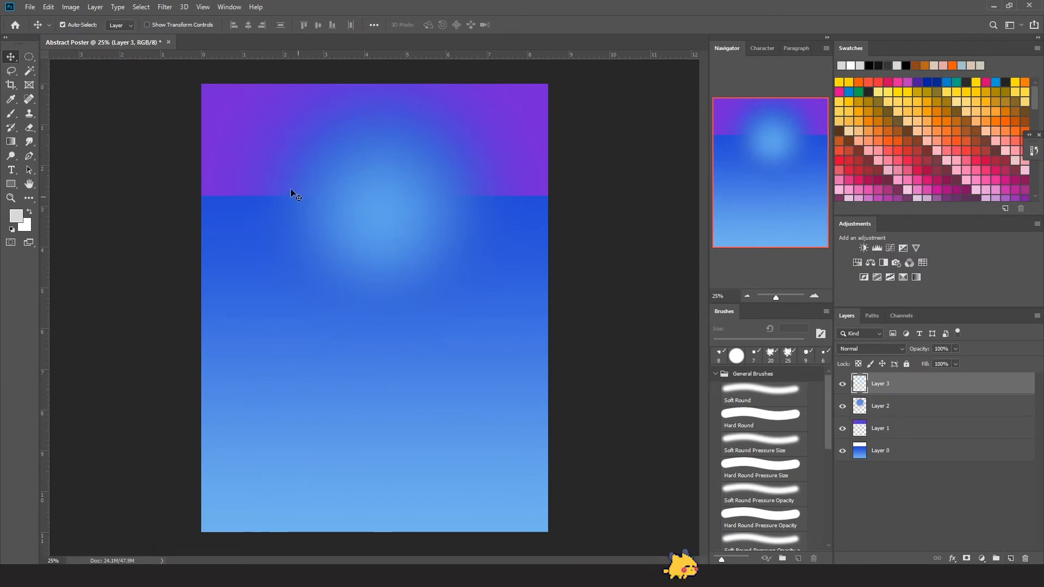
click(30, 59)
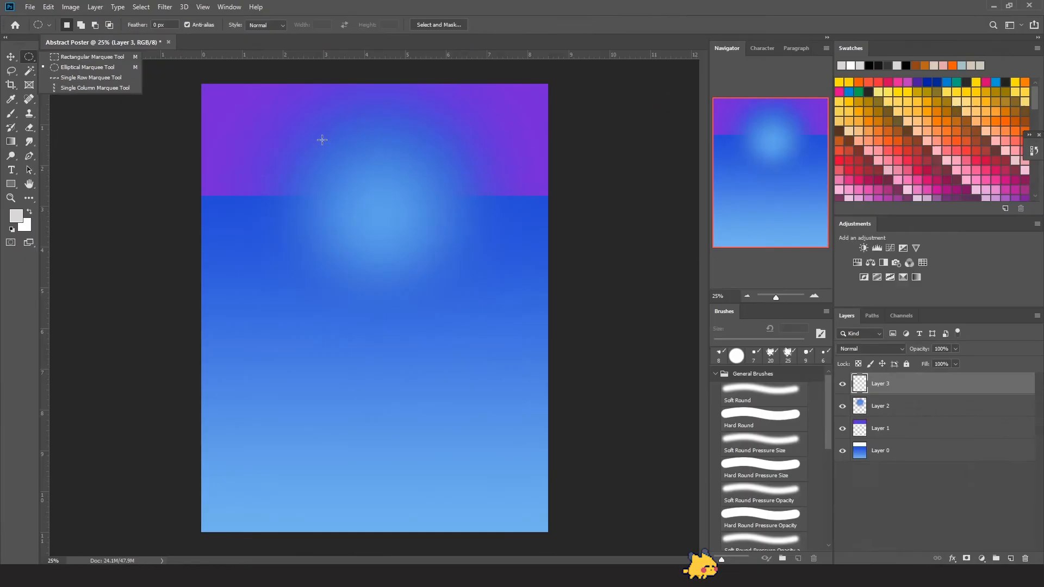
drag(675, 289, 930, 581)
drag(432, 269, 439, 262)
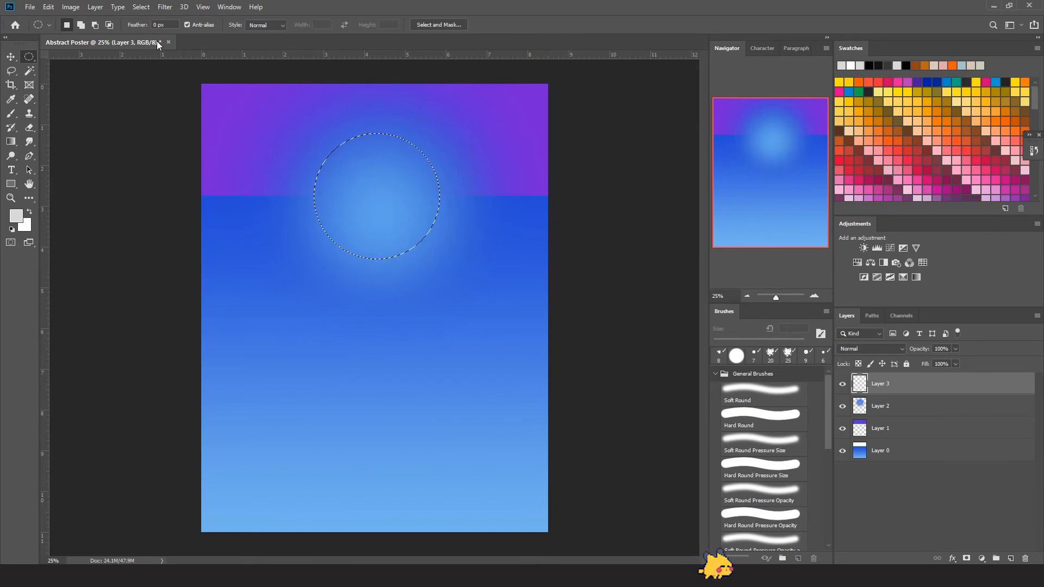
Step: Switch the Gradient tool to an angle gradient and set its end color stop to dark blue #2f32ac
key(g)
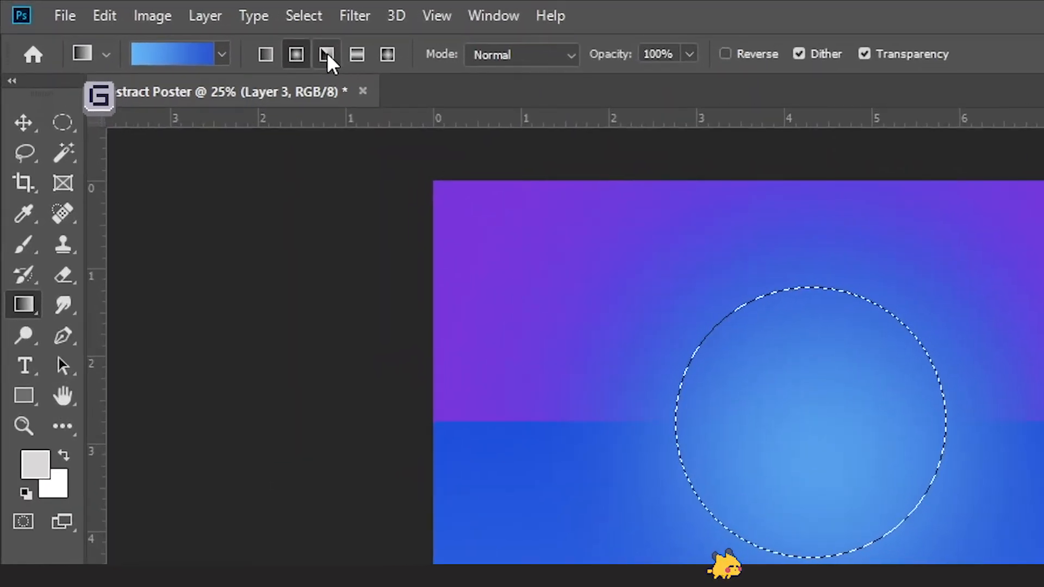
click(328, 52)
click(178, 53)
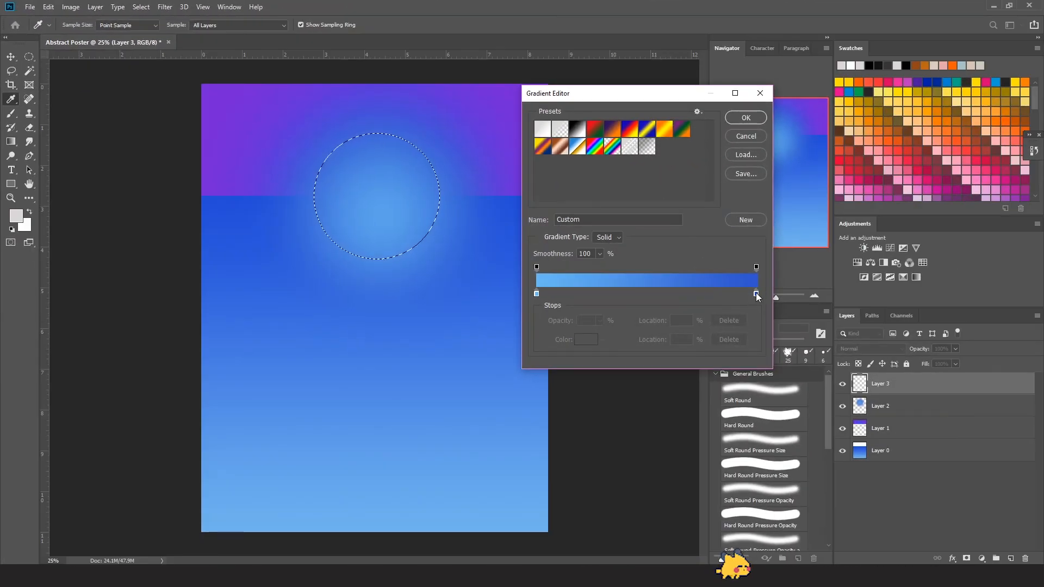
double_click(756, 293)
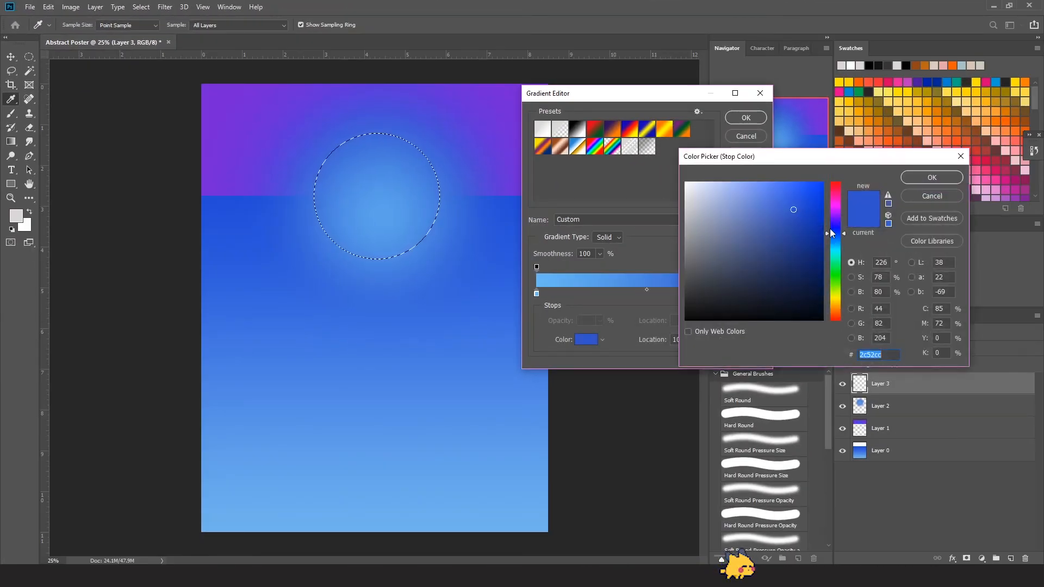
drag(829, 234, 786, 227)
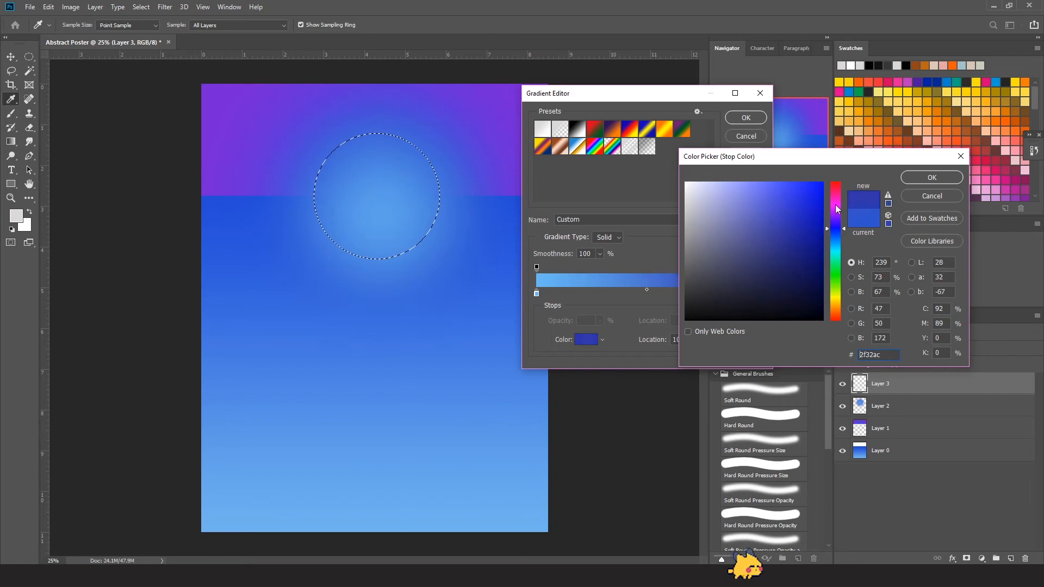
click(932, 177)
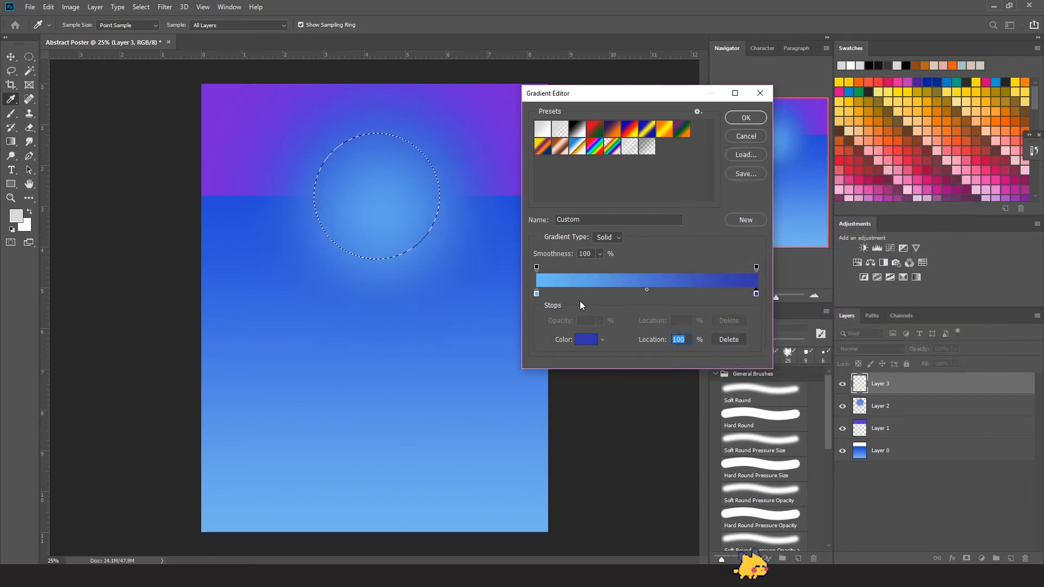
Step: Set the gradient's start color to light blue #8cc9f4, move the end stop to 71%, and accept the gradient
double_click(537, 294)
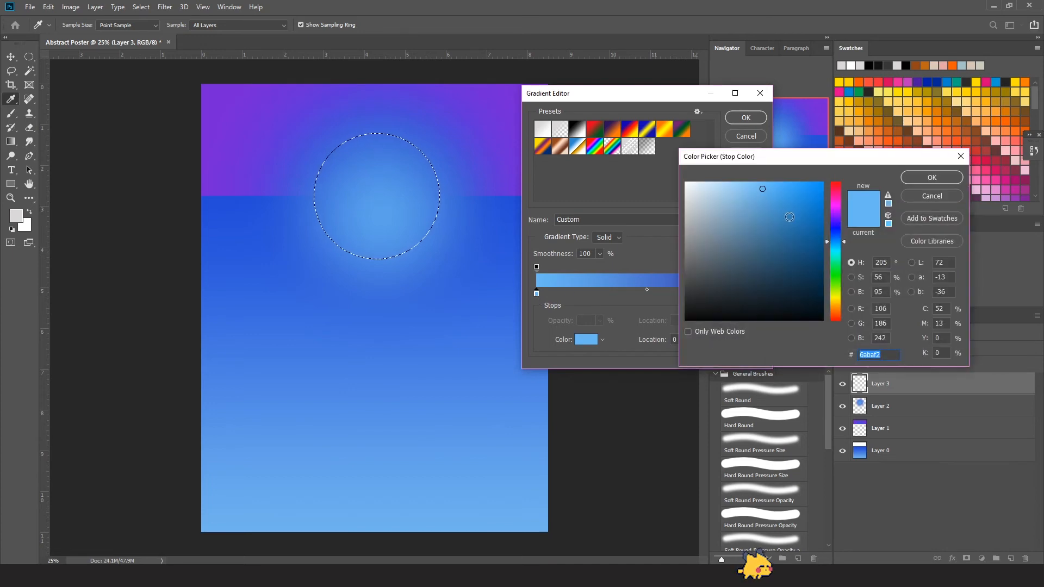
click(744, 188)
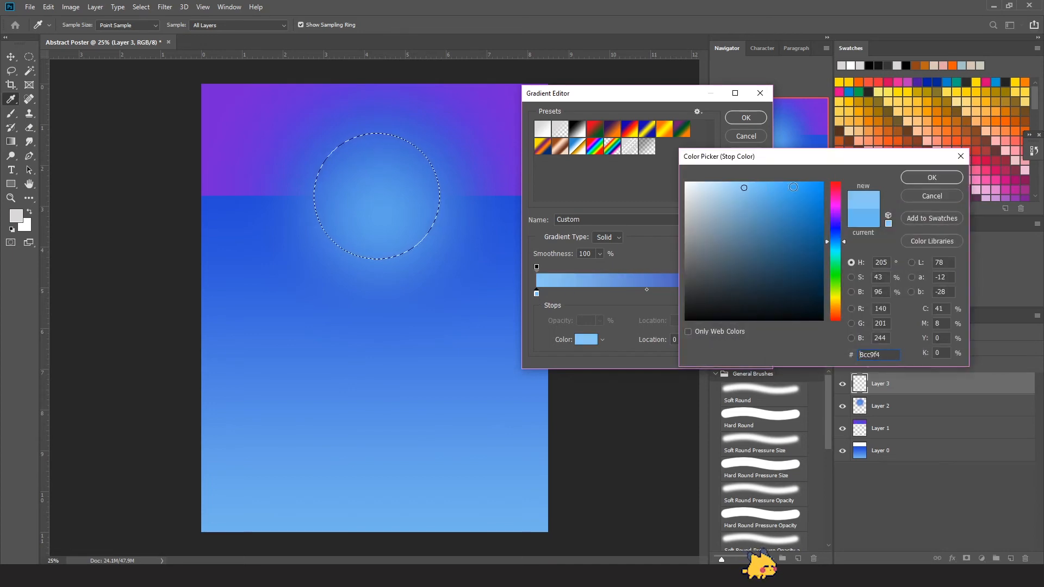
click(932, 178)
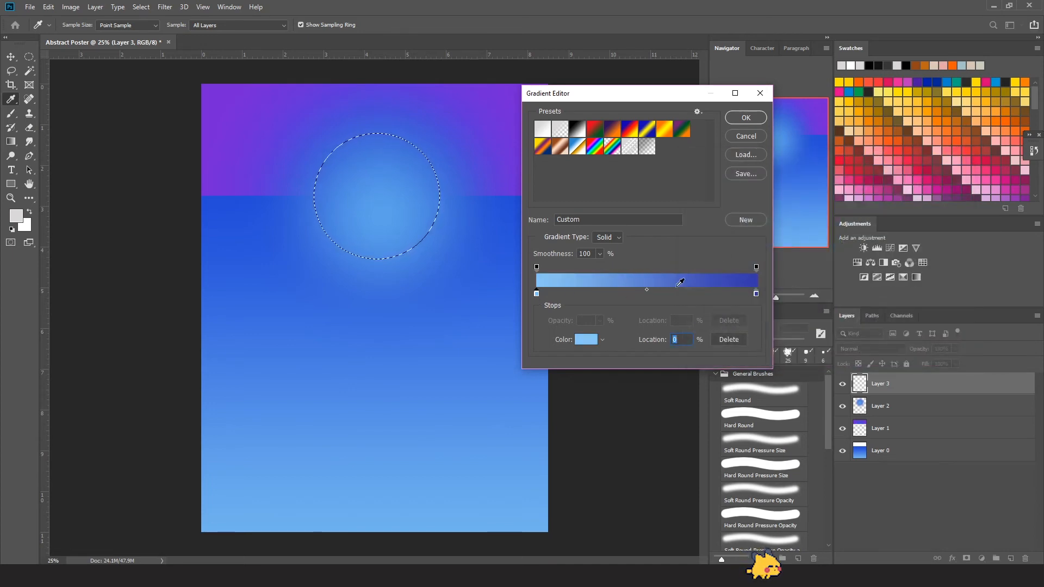
drag(757, 295, 694, 296)
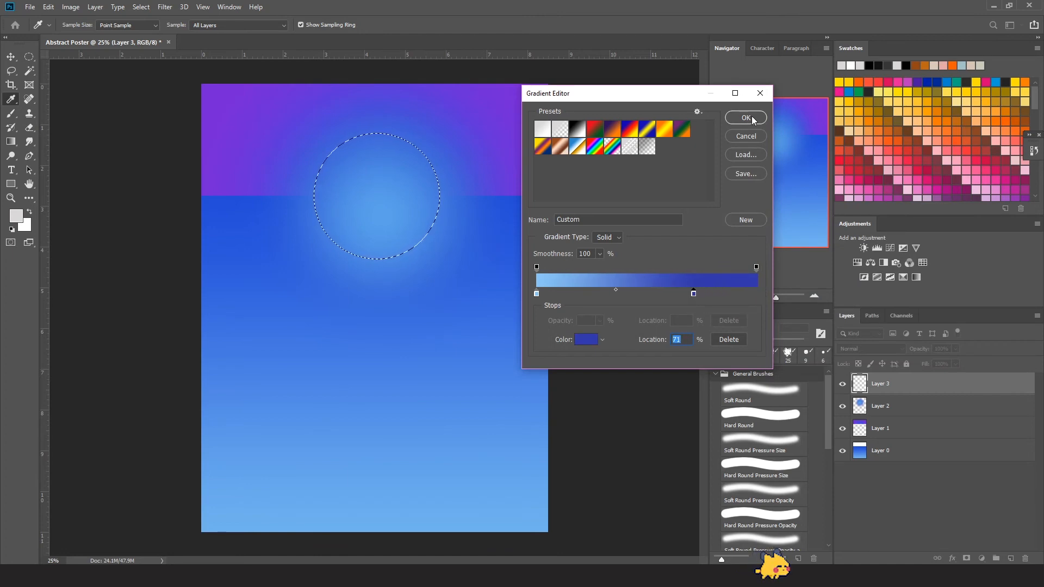
click(746, 117)
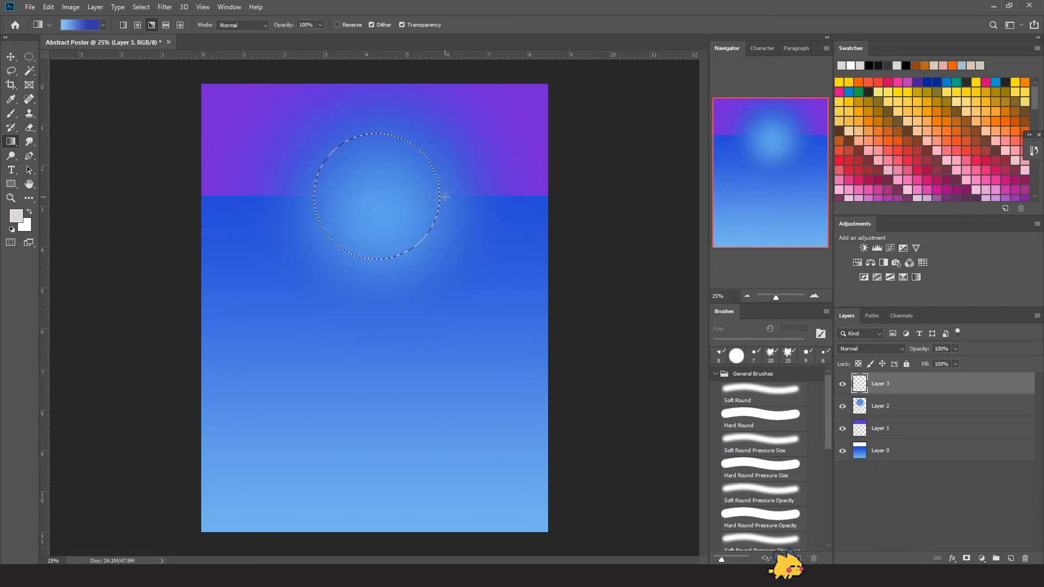
Step: Fill the circular selection with the angle gradient from its center horizontally to its right edge, and deselect it
drag(376, 194, 445, 197)
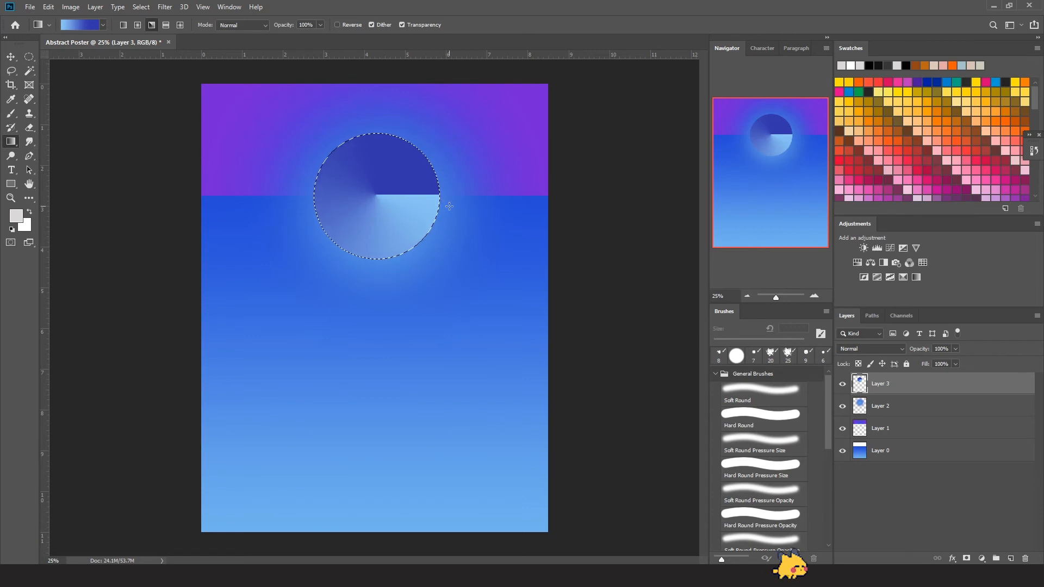
key(v)
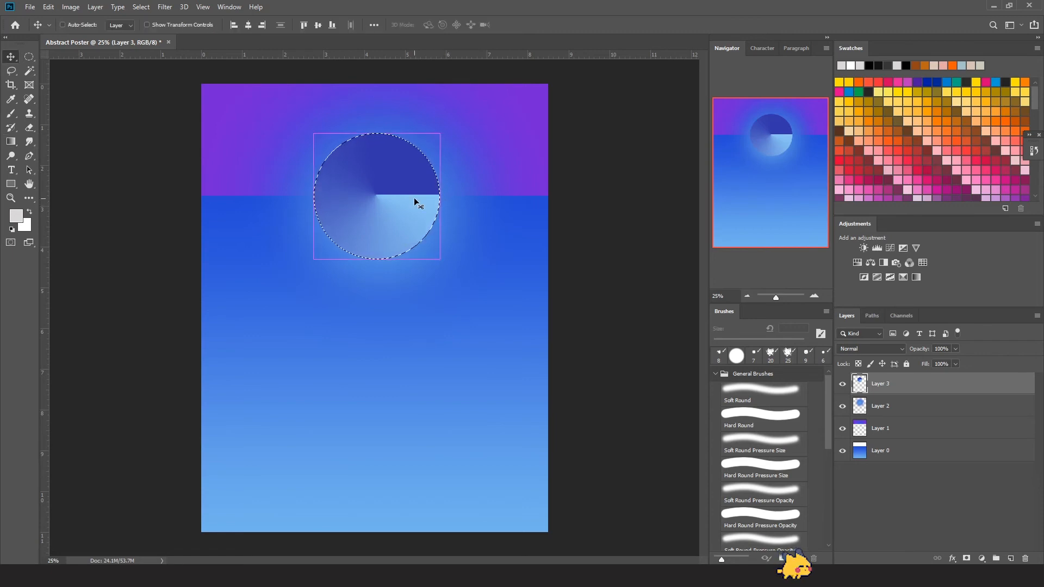
key(ctrl+d)
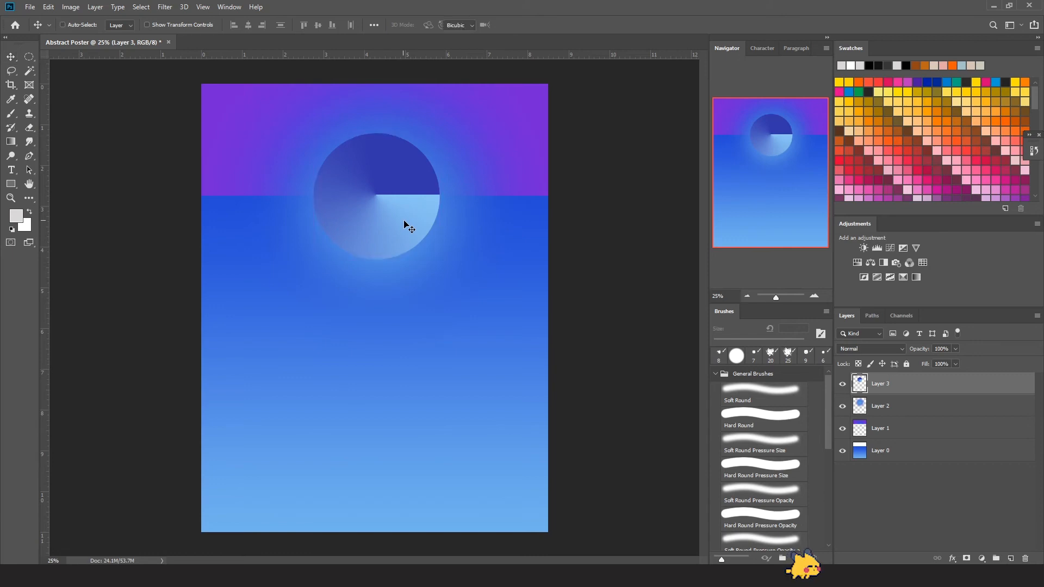
Step: Rotate the angle-gradient circle 90 degrees counterclockwise so its hard edge points straight up
key(ctrl+t)
drag(446, 266, 474, 95)
key(Return)
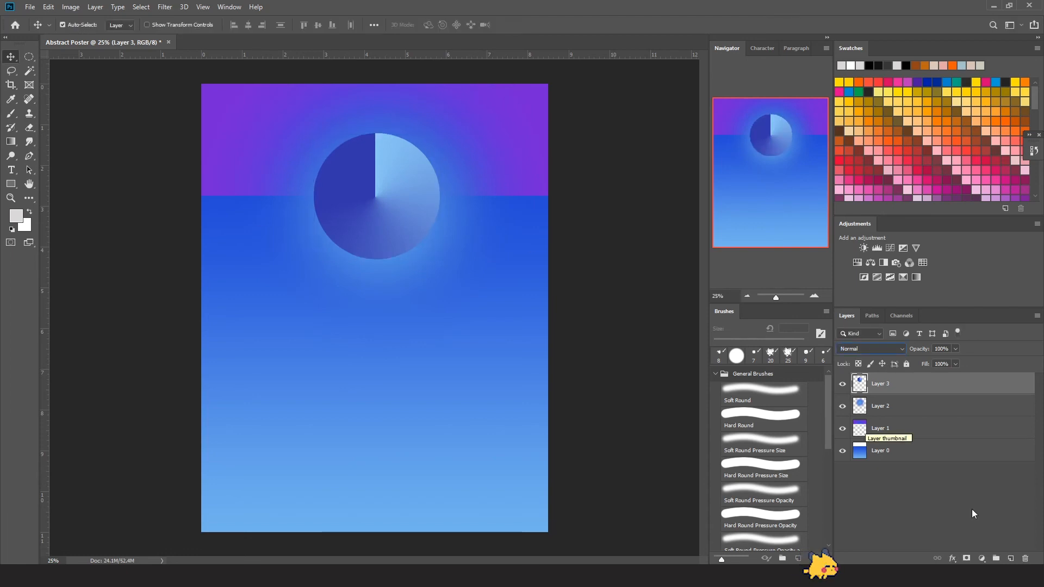
Step: Add the white text FUTURE in 18 pt Gotham Book on a new layer and center it across the circle
click(1010, 558)
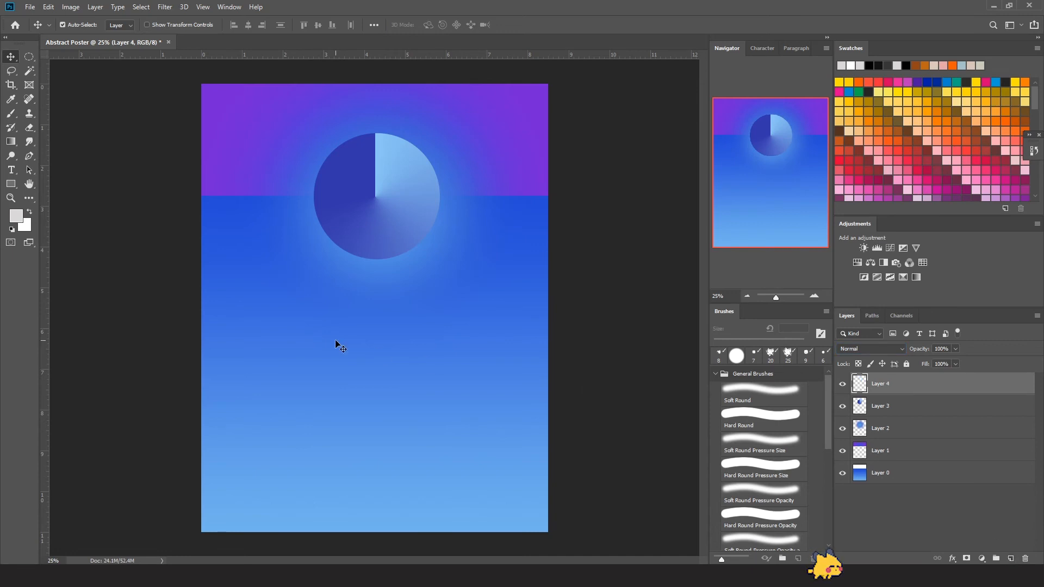
key(t)
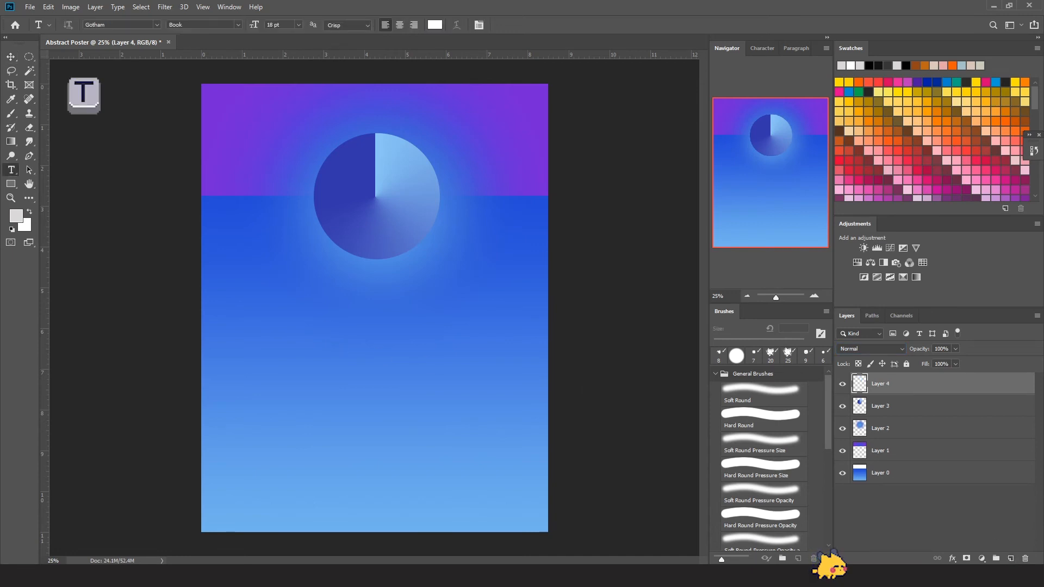
click(346, 294)
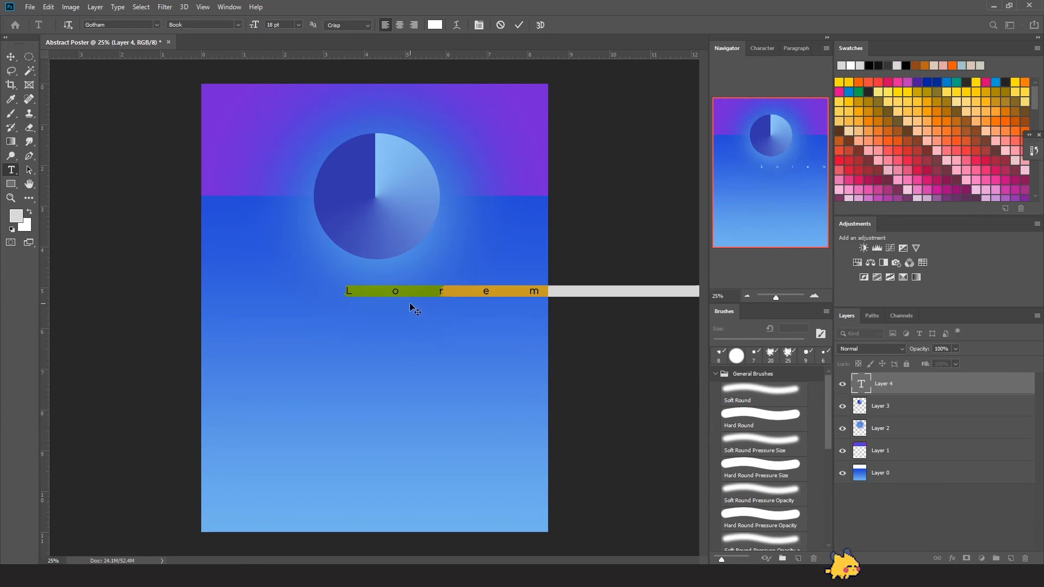
text(FUTUR)
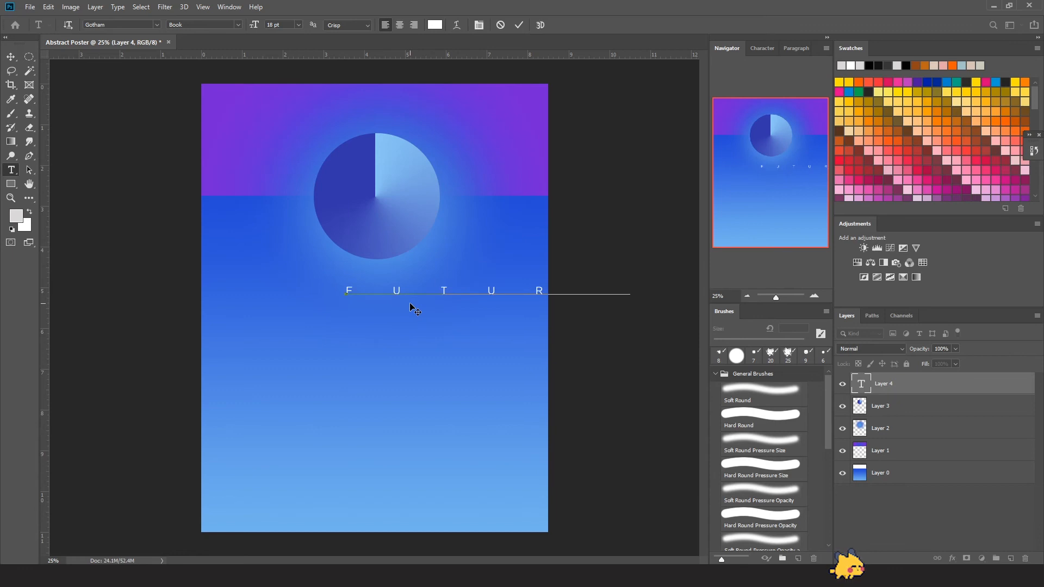
click(520, 24)
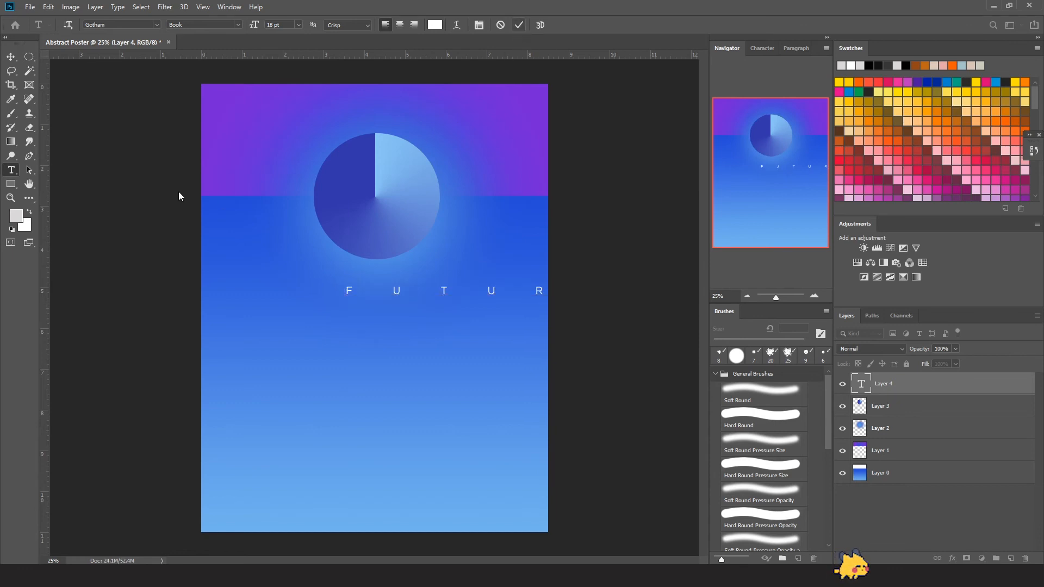
click(11, 57)
drag(400, 297, 305, 196)
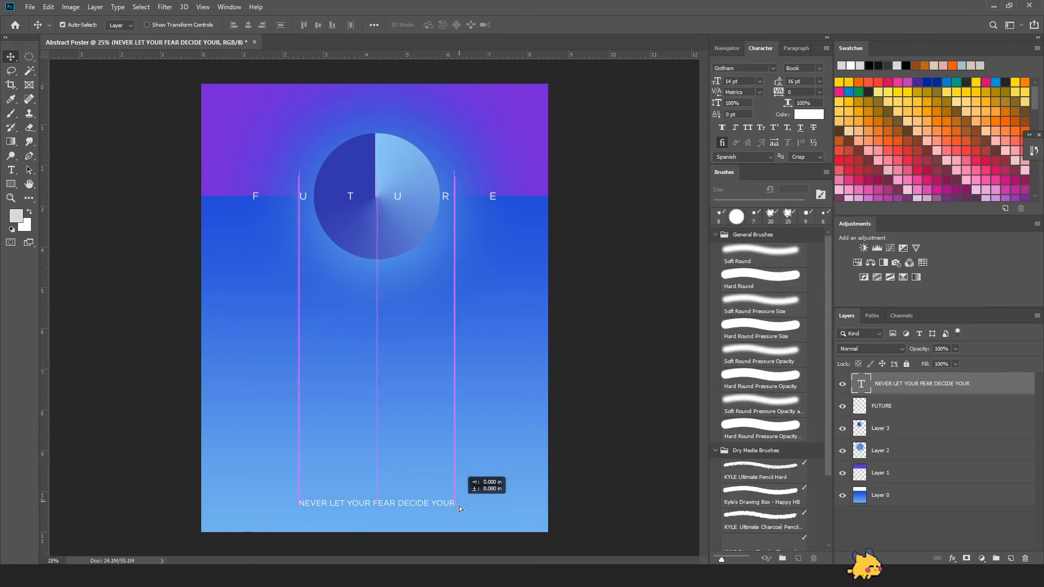
Step: Move the NEVER LET YOUR FEAR DECIDE YOUR line to the bottom center of the poster, aligned beneath FUTURE, and deselect it
drag(467, 479, 459, 506)
click(655, 369)
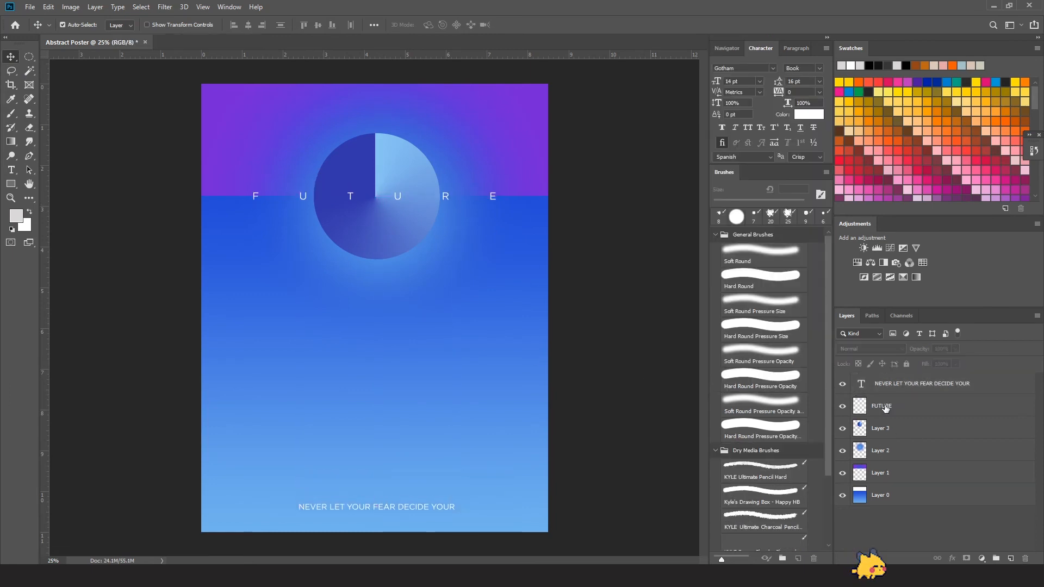
Step: Merge Layer 3, Layer 2, Layer 1 and Layer 0 into a single layer, keeping both text layers separate
click(900, 433)
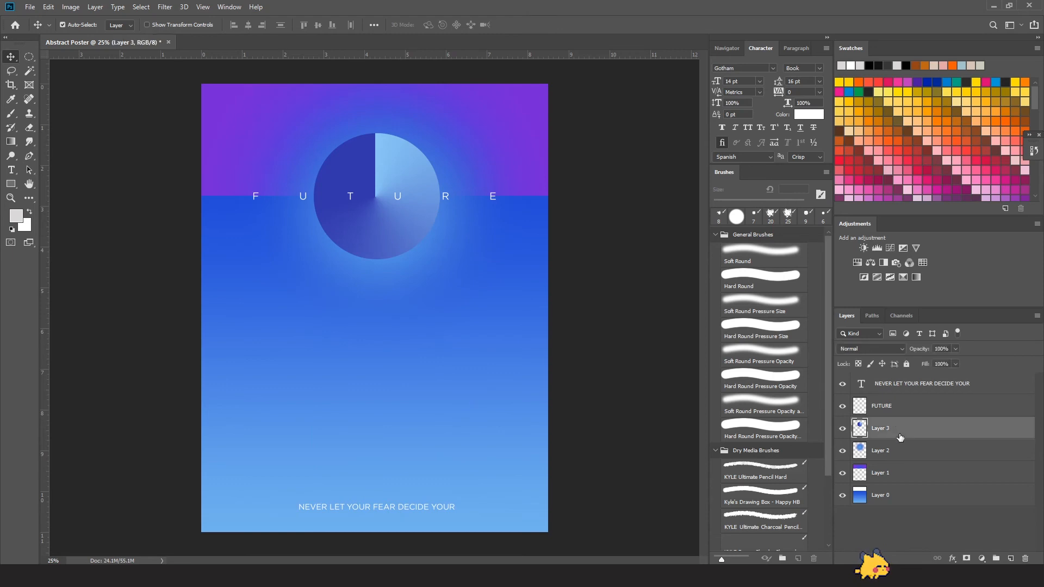
shift+click(906, 498)
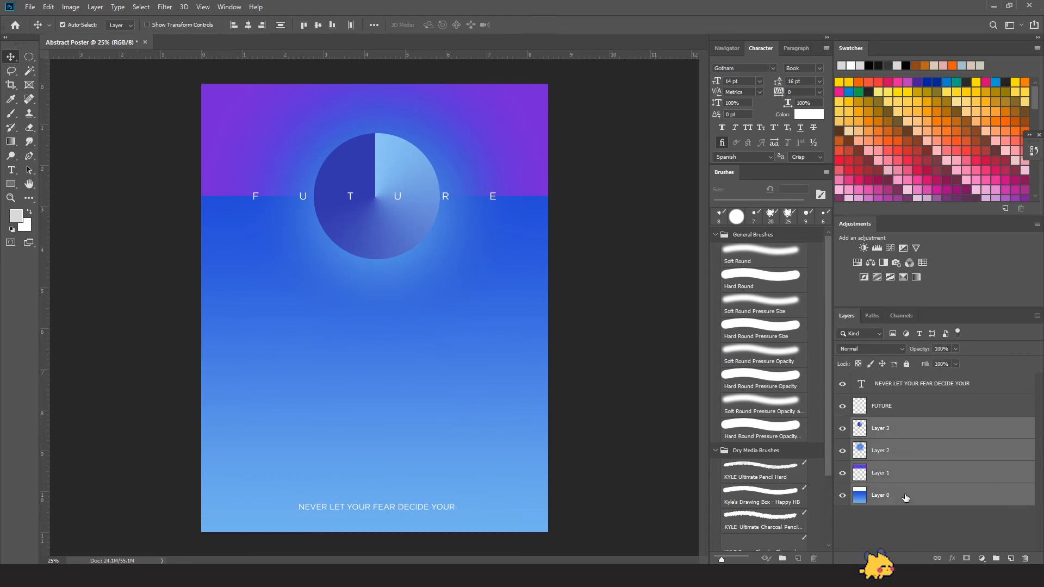
click(907, 431)
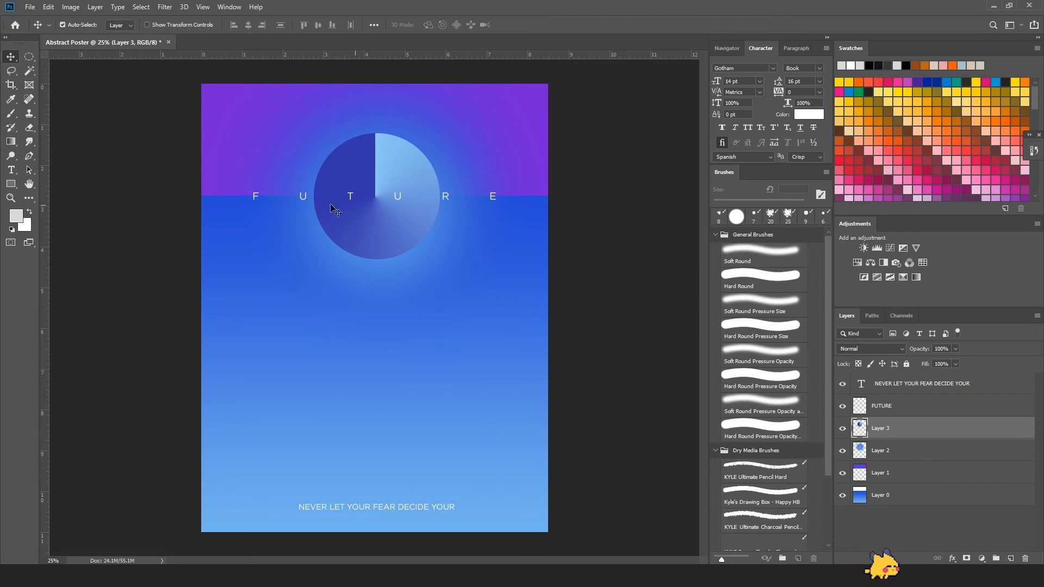
shift+click(910, 501)
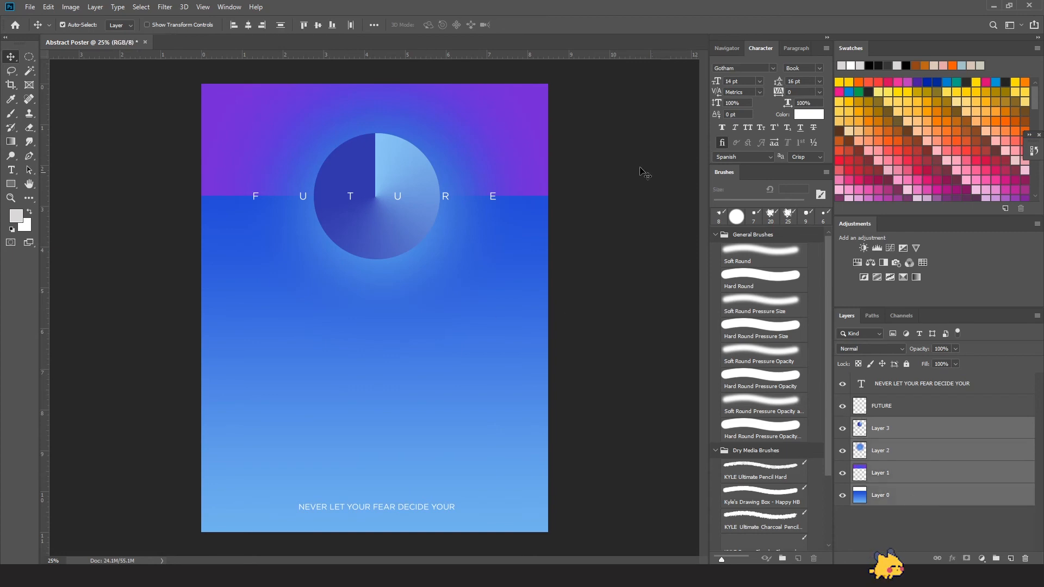
right_click(907, 450)
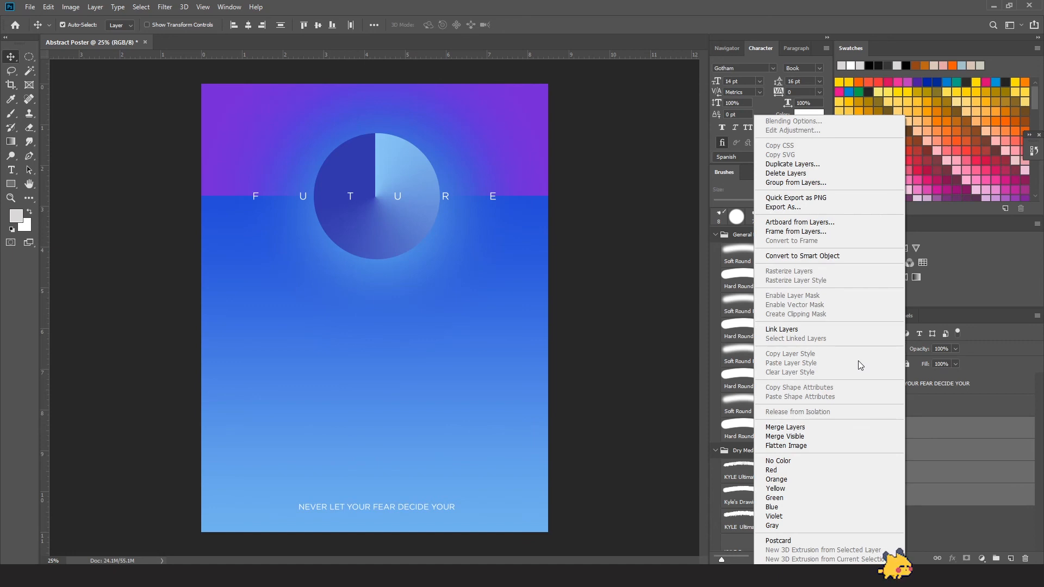
click(816, 432)
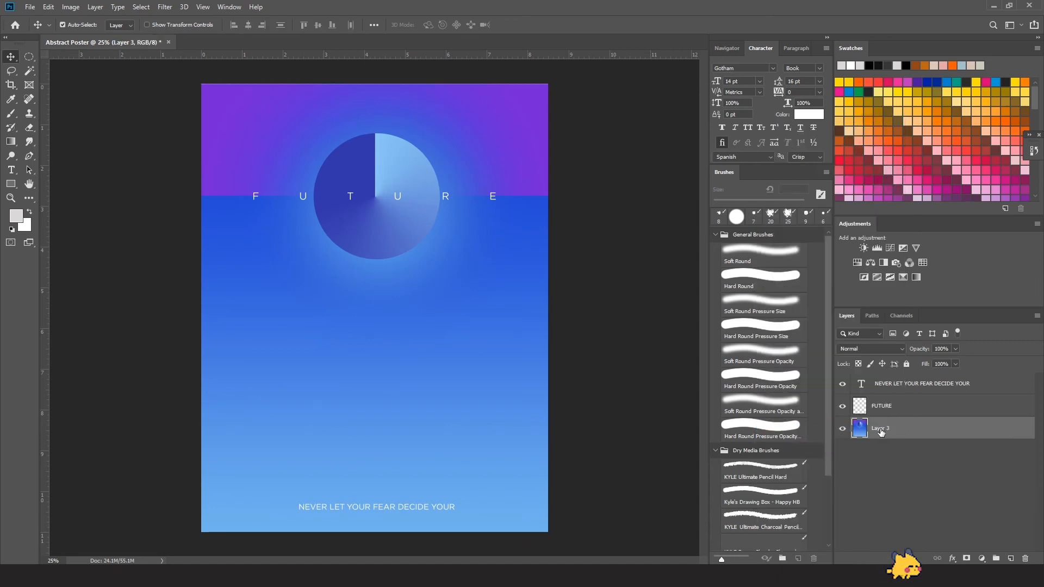
Step: Add noise to the merged artwork layer with an amount of 13.46%, Gaussian distribution and Monochromatic off
click(164, 8)
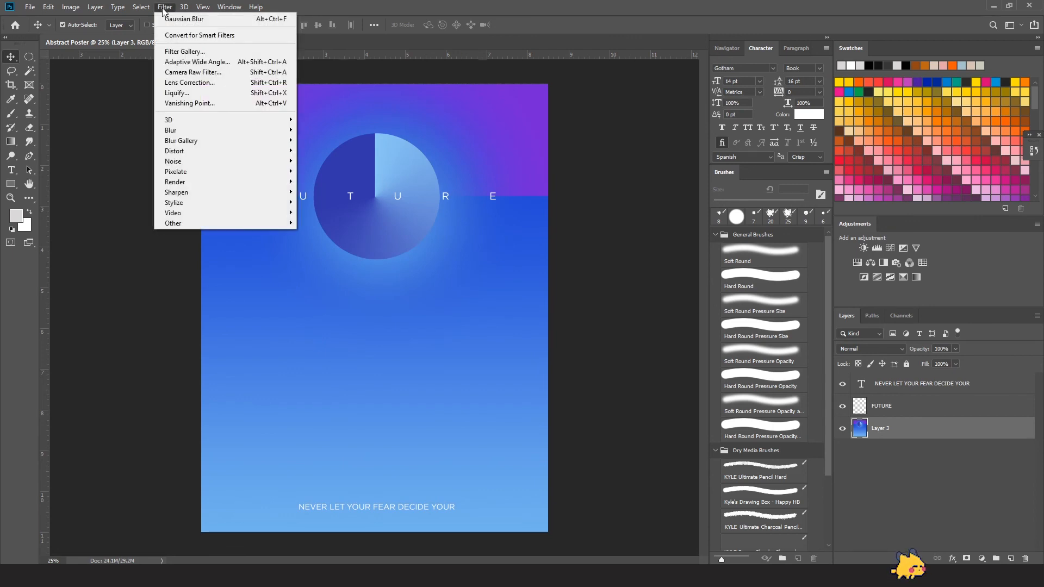
mouse_move(212, 163)
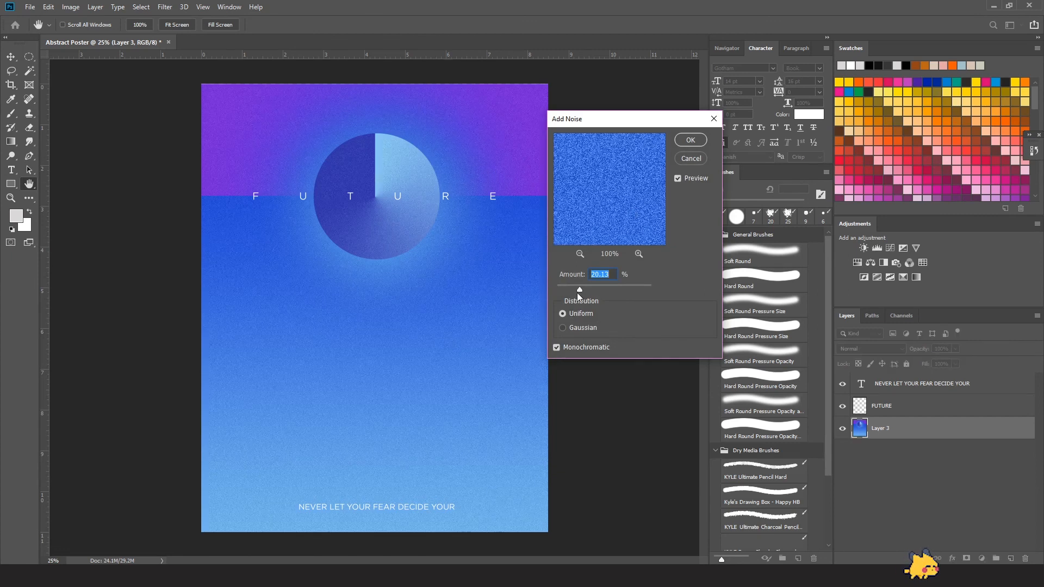
drag(580, 290, 578, 290)
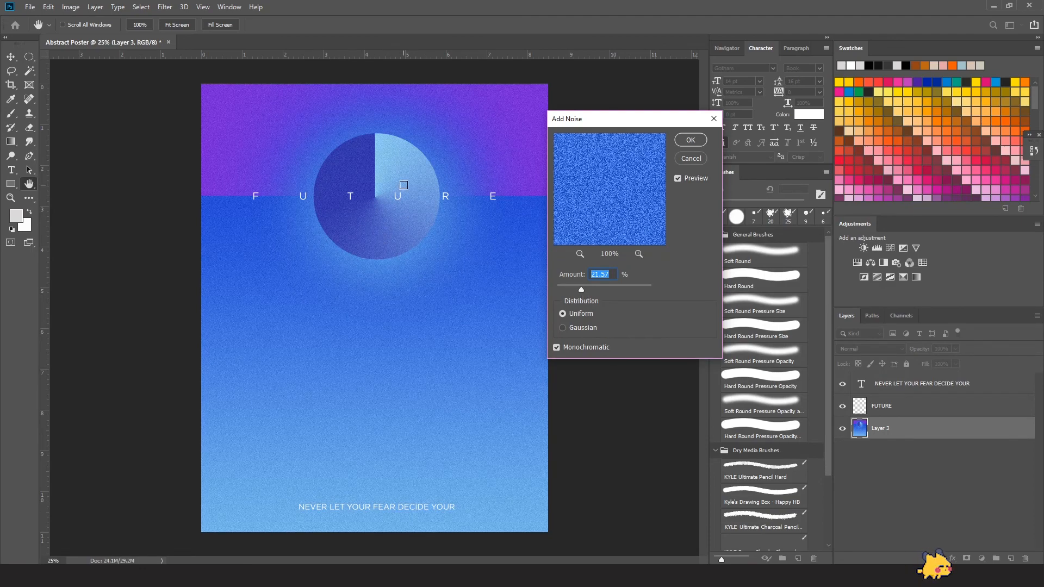
click(564, 328)
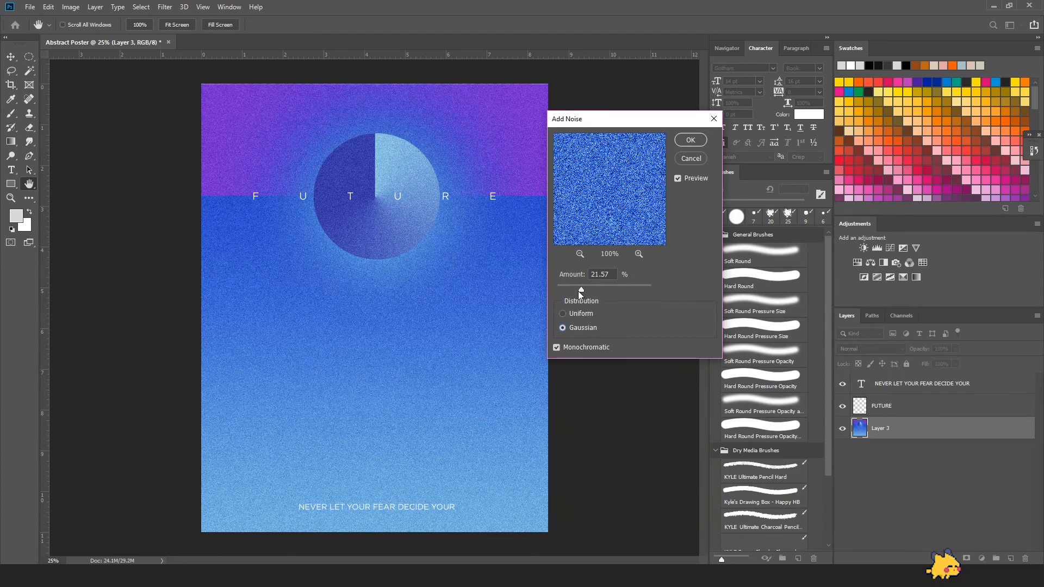
drag(579, 291, 573, 291)
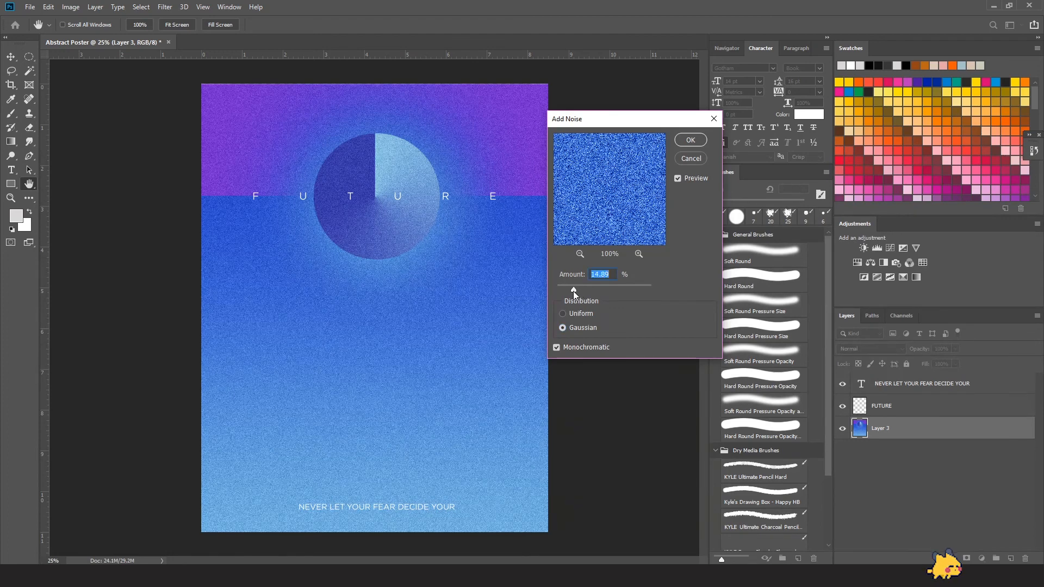
click(556, 350)
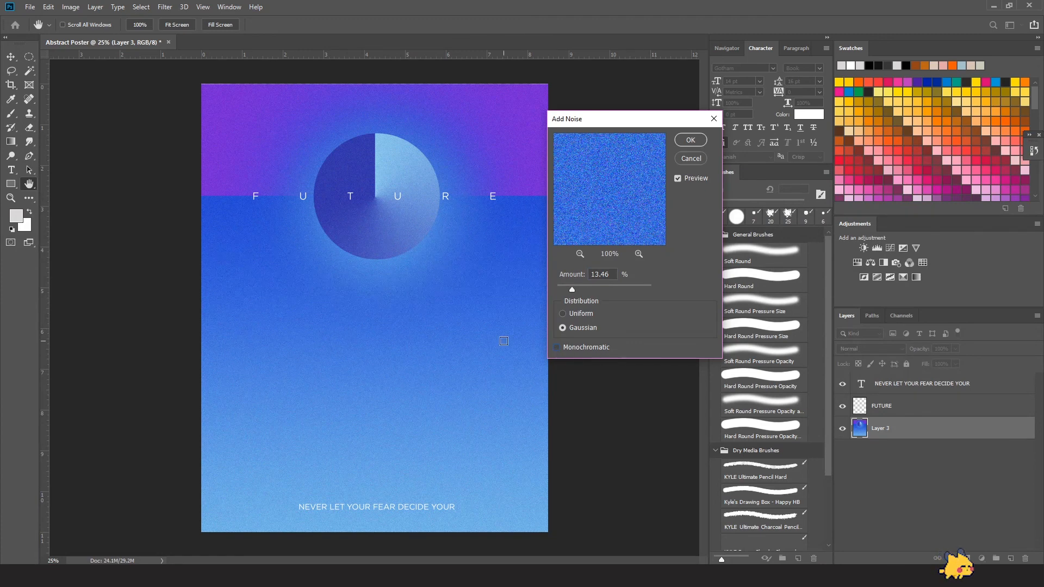
click(692, 142)
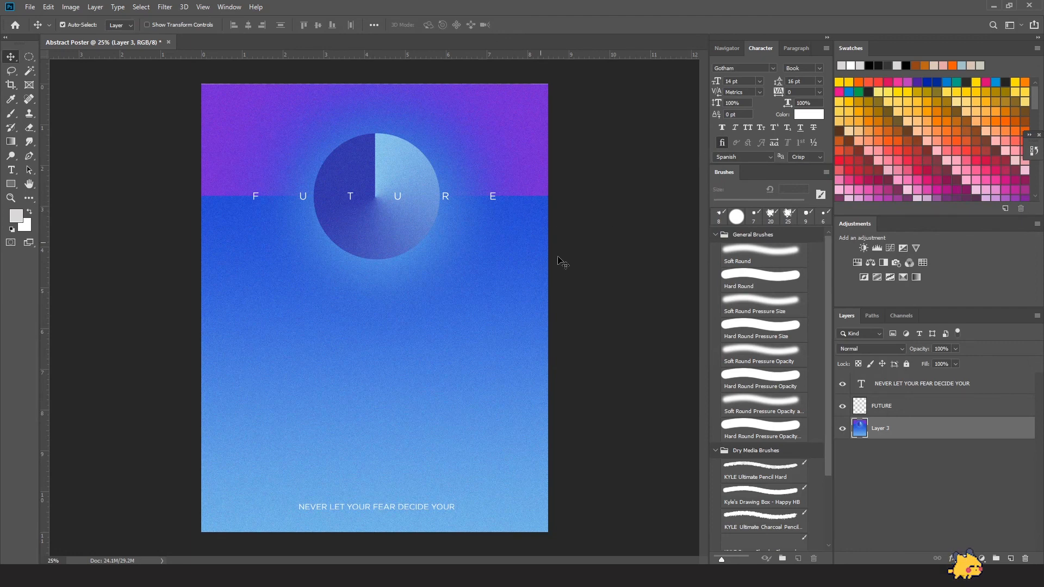
Step: Scale the merged artwork layer to about 104% around its center, and move FUTURE slightly up to realign it with the circle
key(ctrl+t)
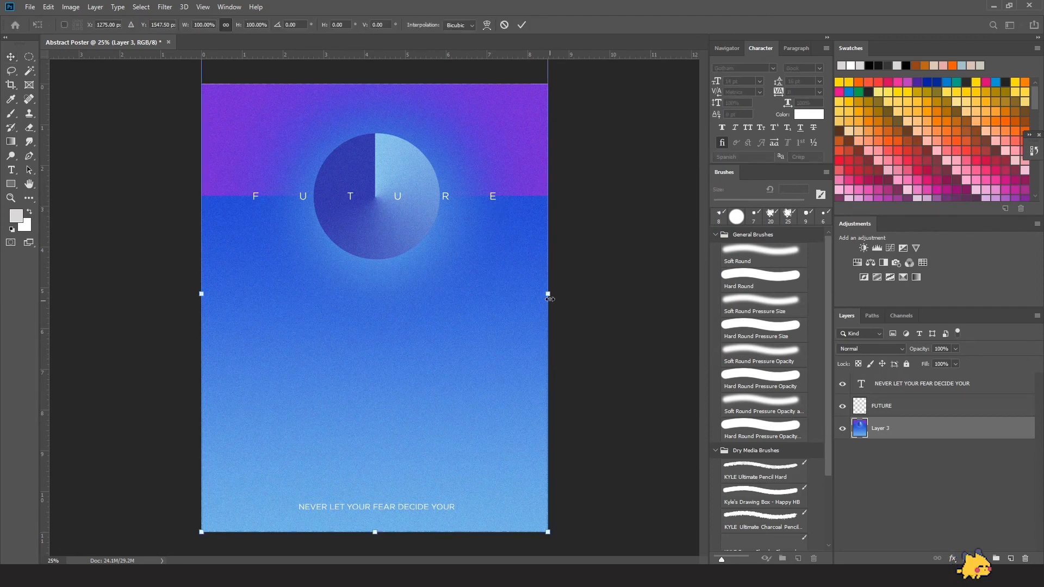
drag(551, 295, 557, 295)
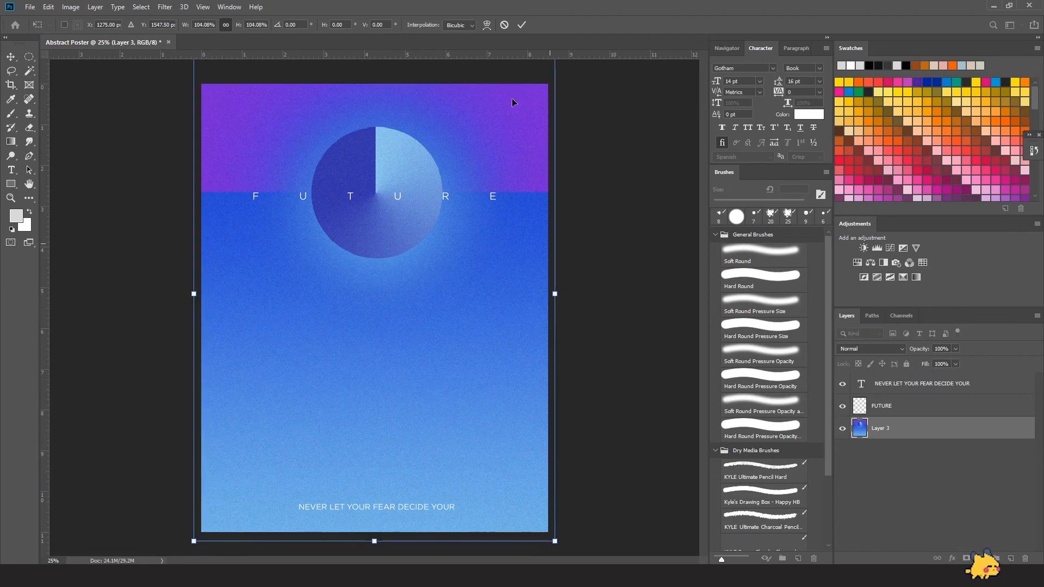
click(522, 25)
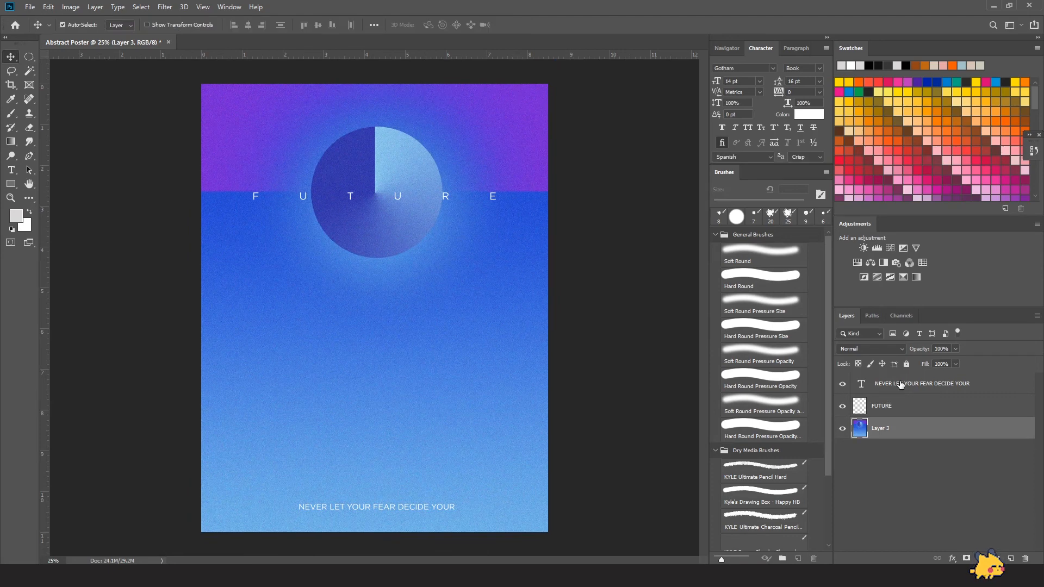
click(893, 407)
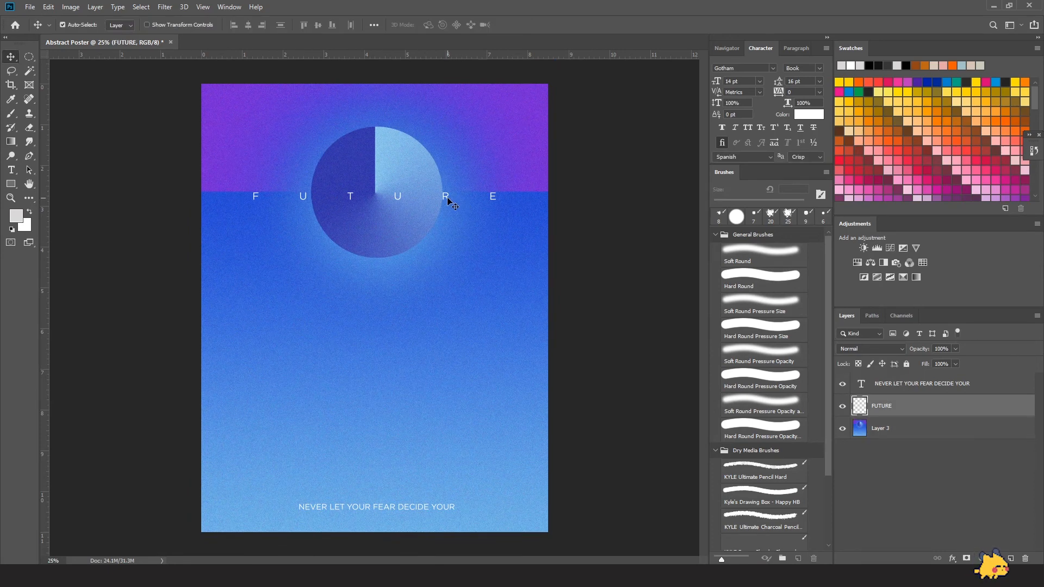
drag(450, 196, 449, 193)
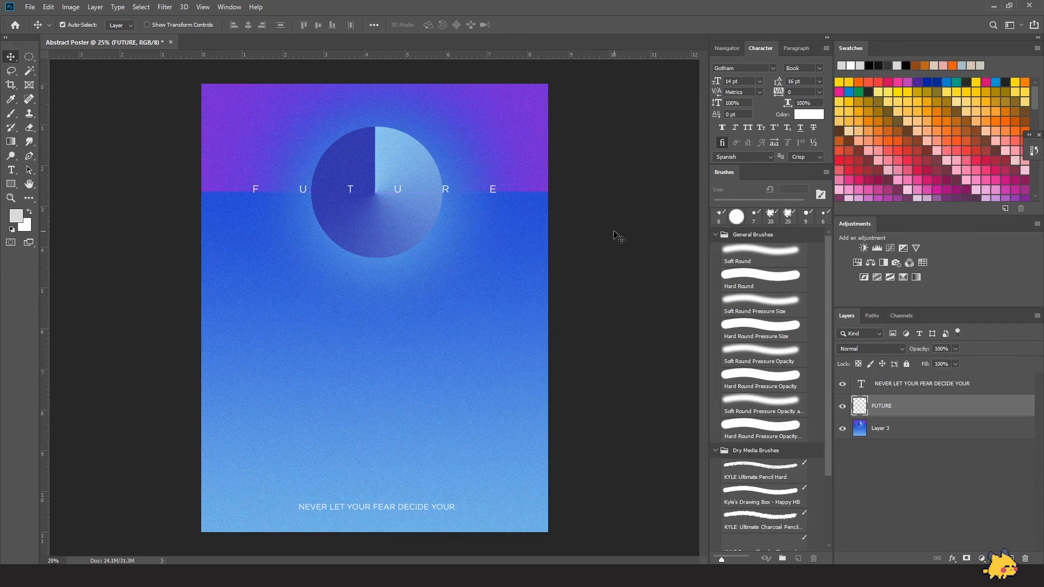